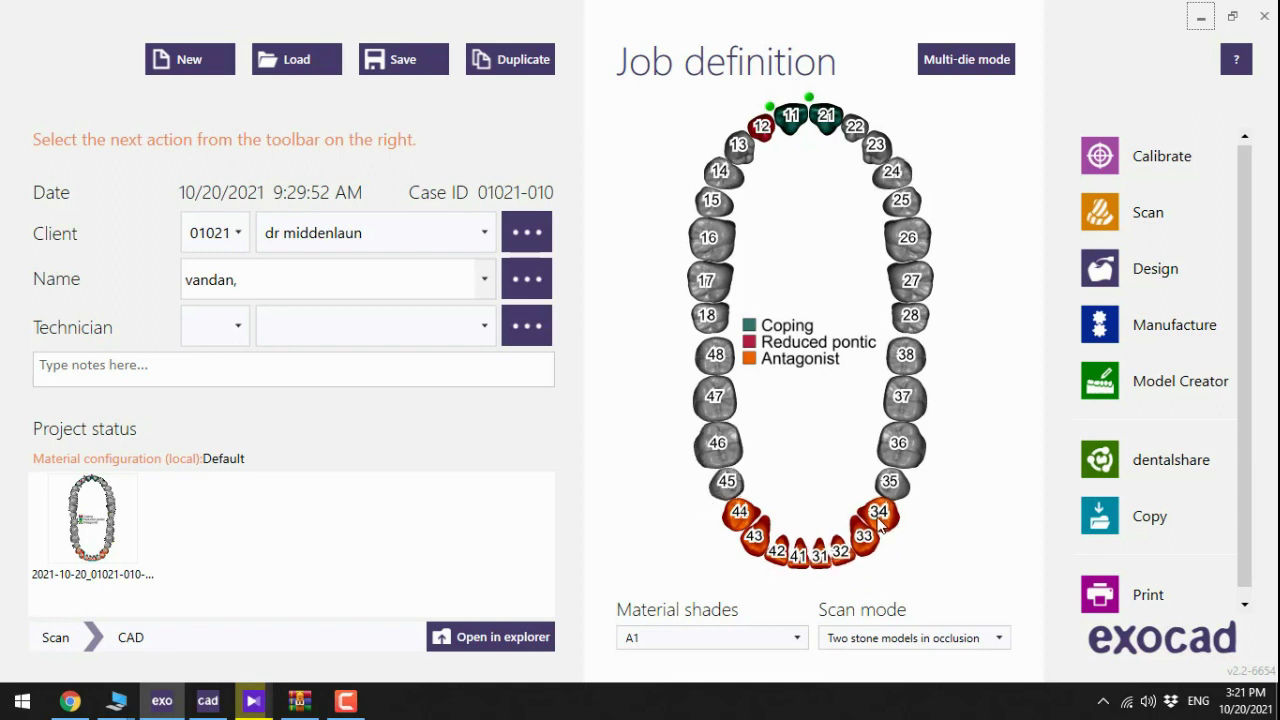
# - Start the design of the case, detect the margin line of tooth 1/ from a buccal point, and open its correction
pyautogui.click(1105, 268)
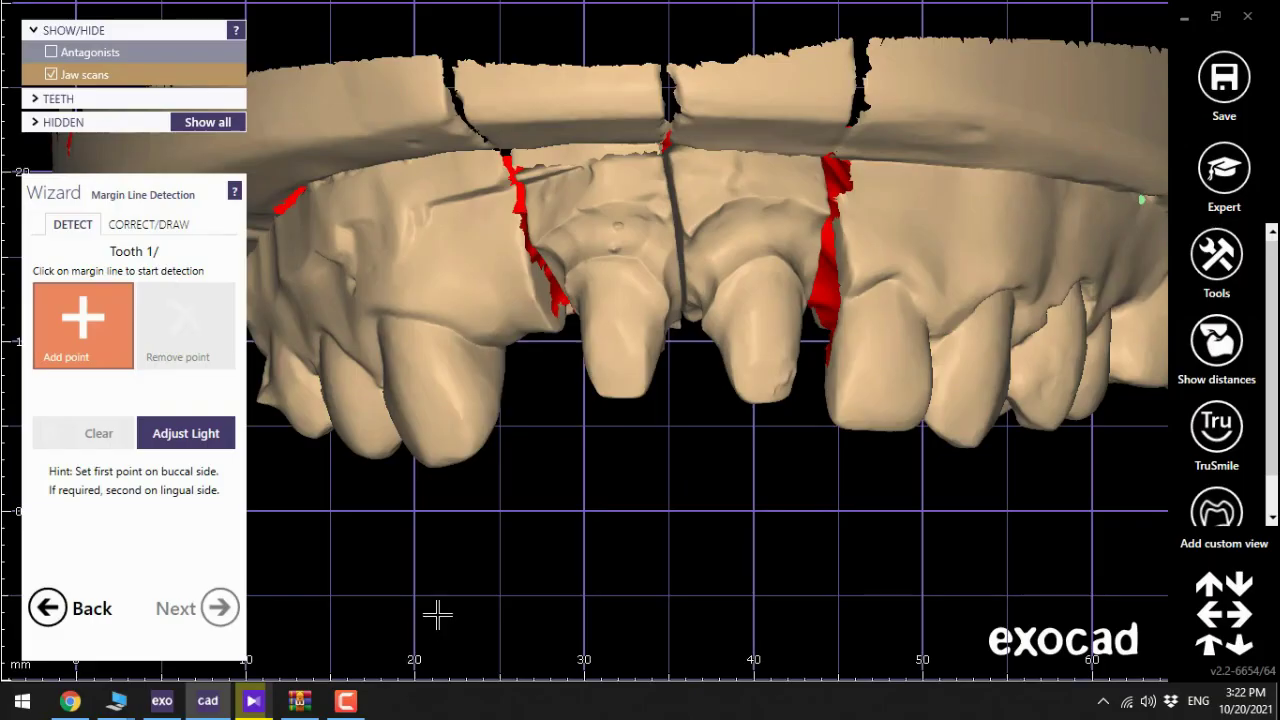
pyautogui.scroll(-5, 576, 415)
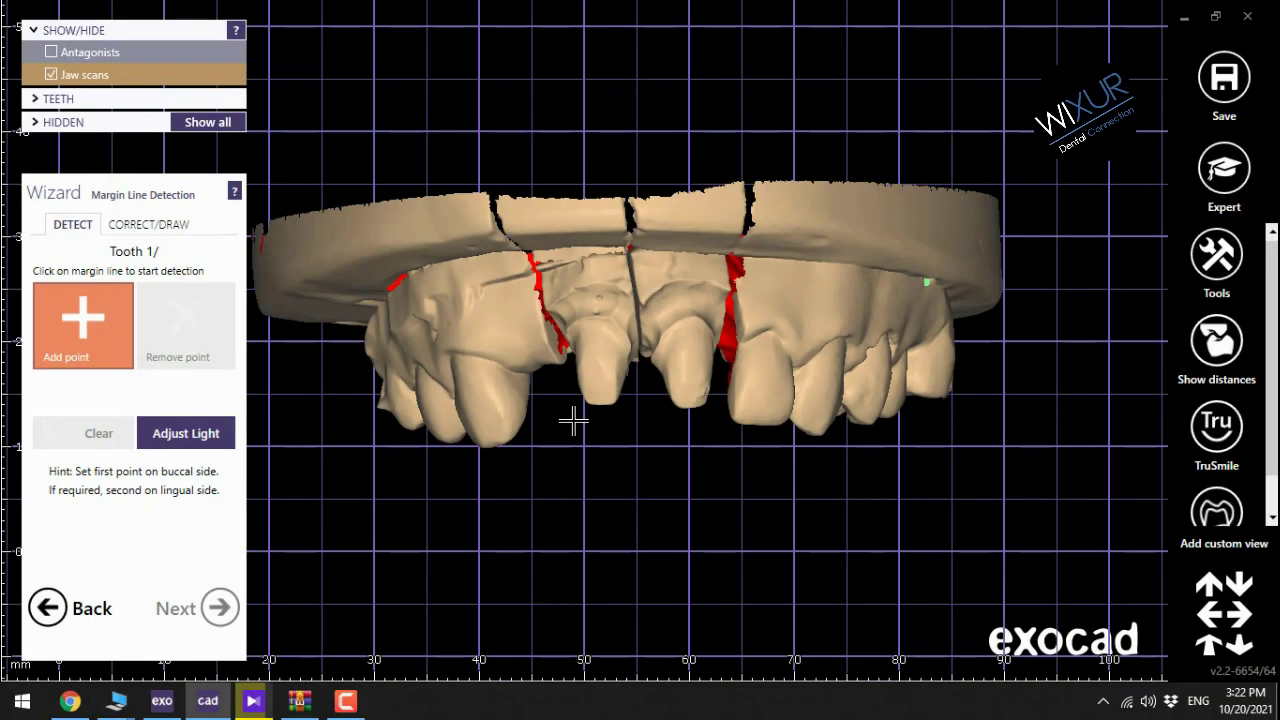
pyautogui.scroll(-2, 574, 421)
pyautogui.moveTo(576, 454); pyautogui.dragTo(576, 452, button='right')
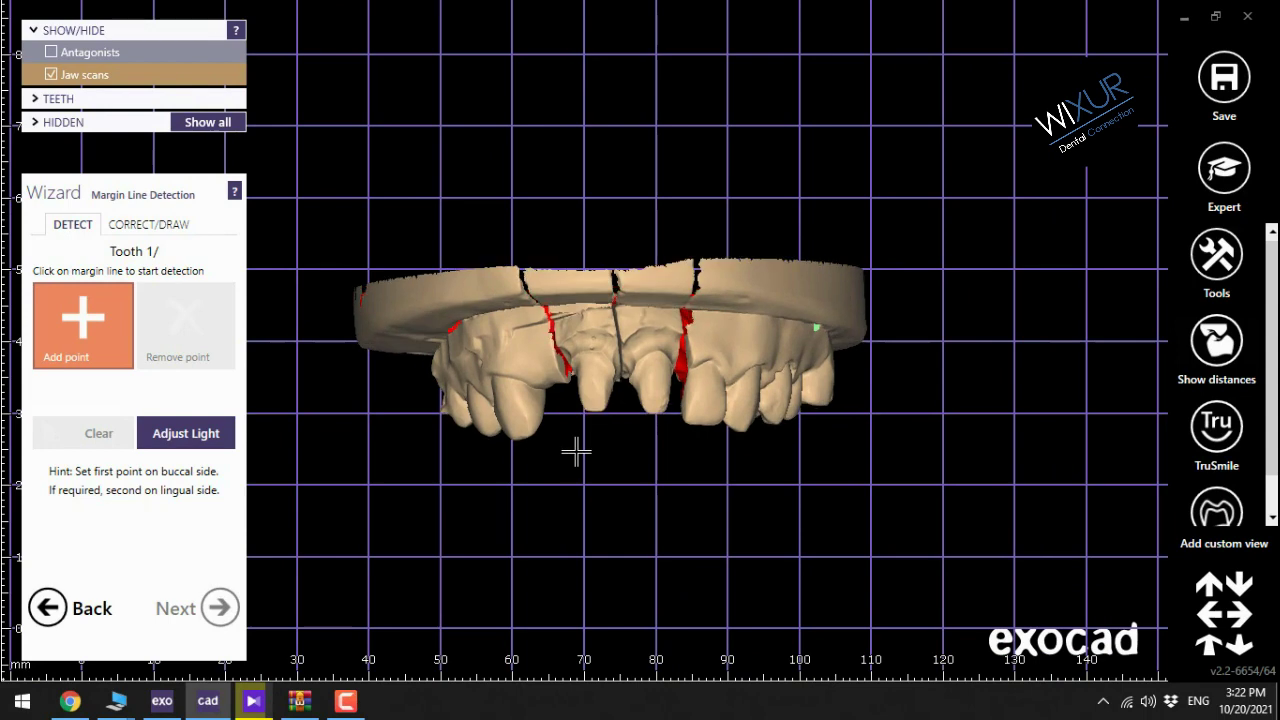
pyautogui.scroll(1, 607, 345)
pyautogui.click(588, 346)
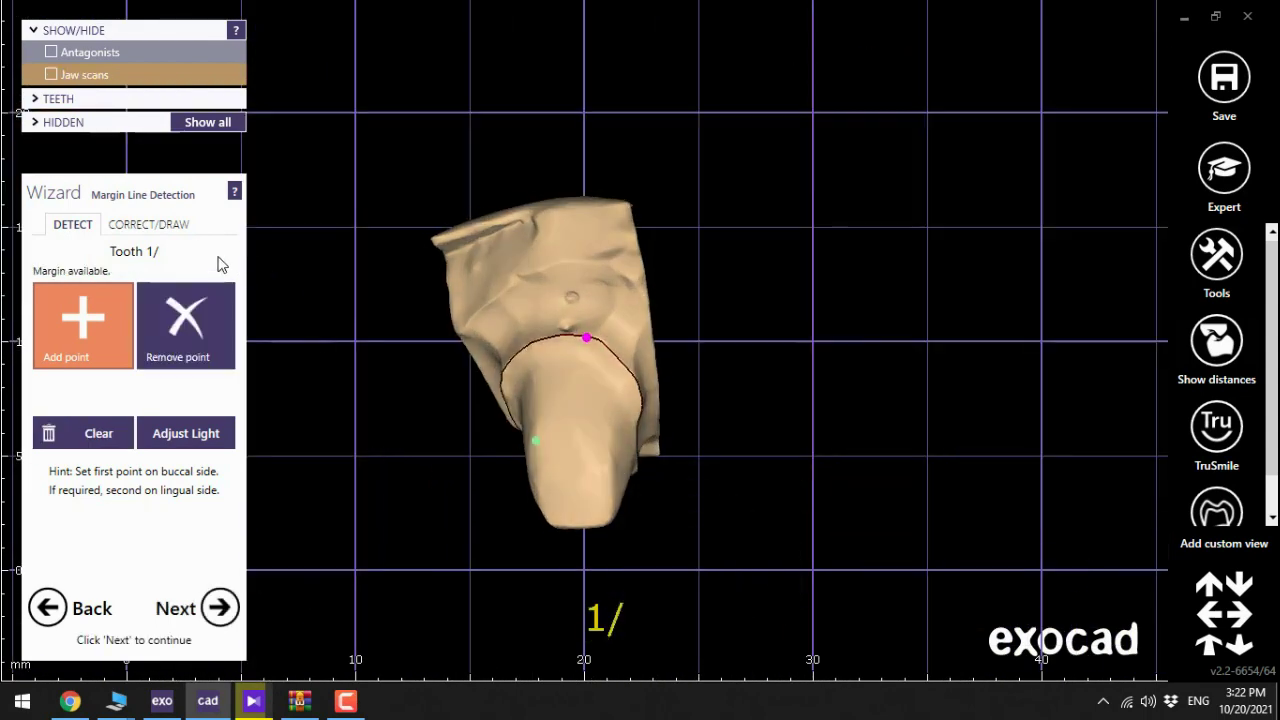
pyautogui.click(182, 227)
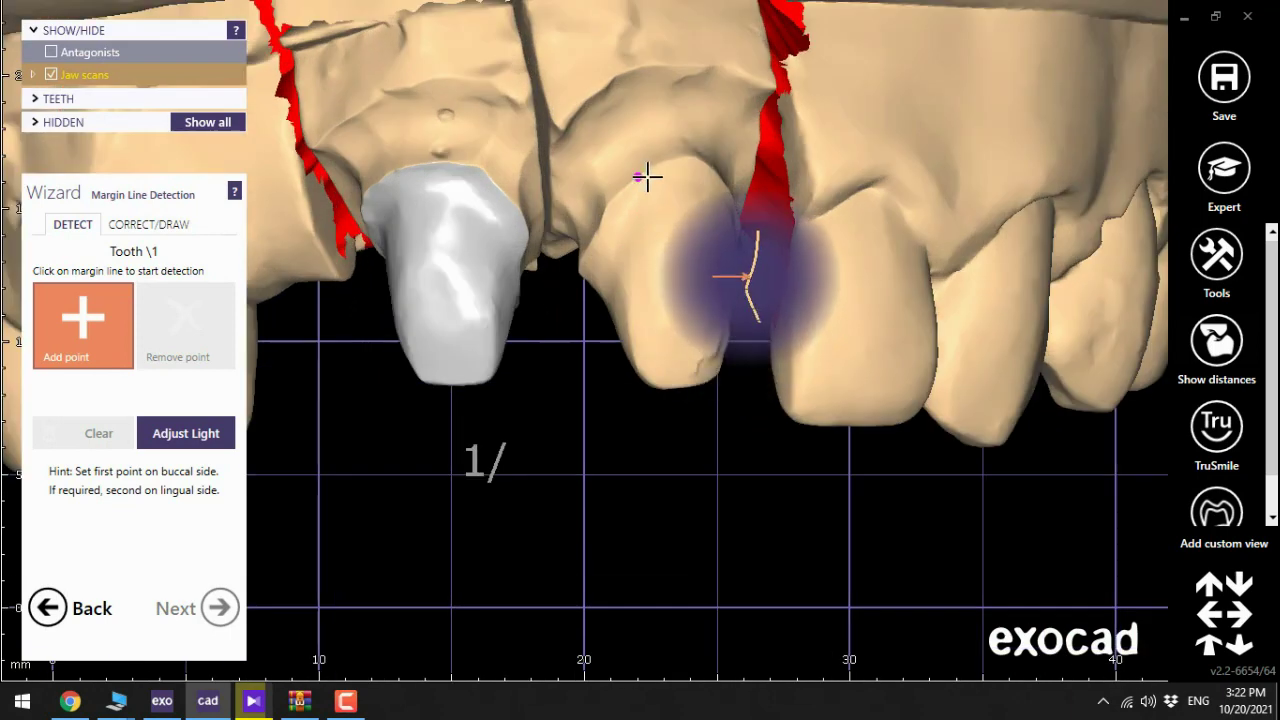
# - Detect the margin line of tooth \1 from a buccal point and correct its curve points along the preparation edge
pyautogui.click(645, 177)
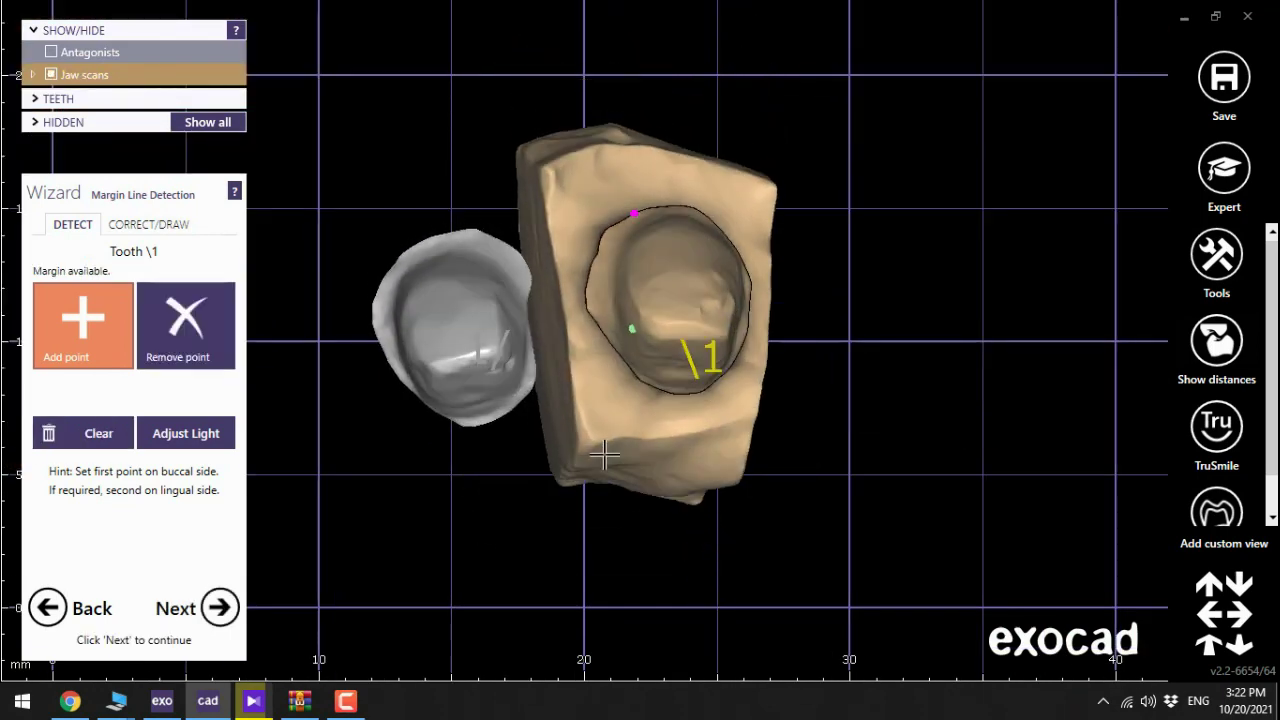
pyautogui.click(148, 224)
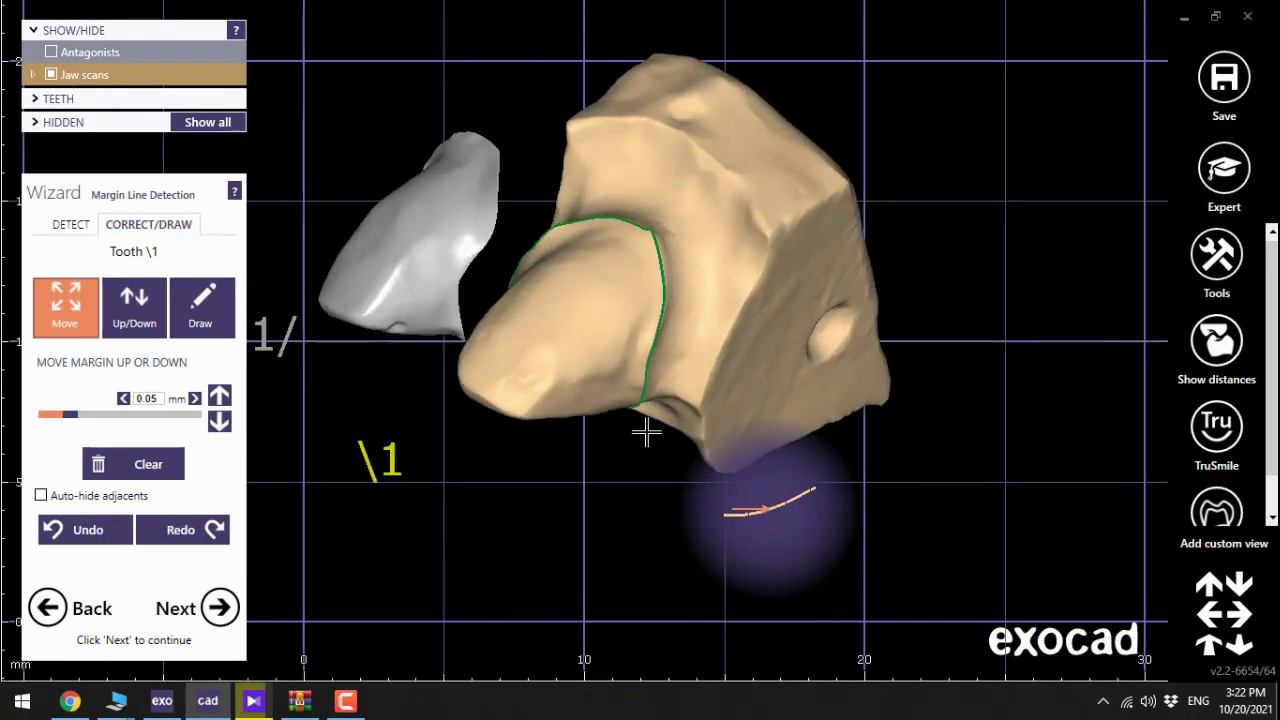
pyautogui.moveTo(646, 431); pyautogui.dragTo(647, 429, button='right')
pyautogui.scroll(5, 643, 260)
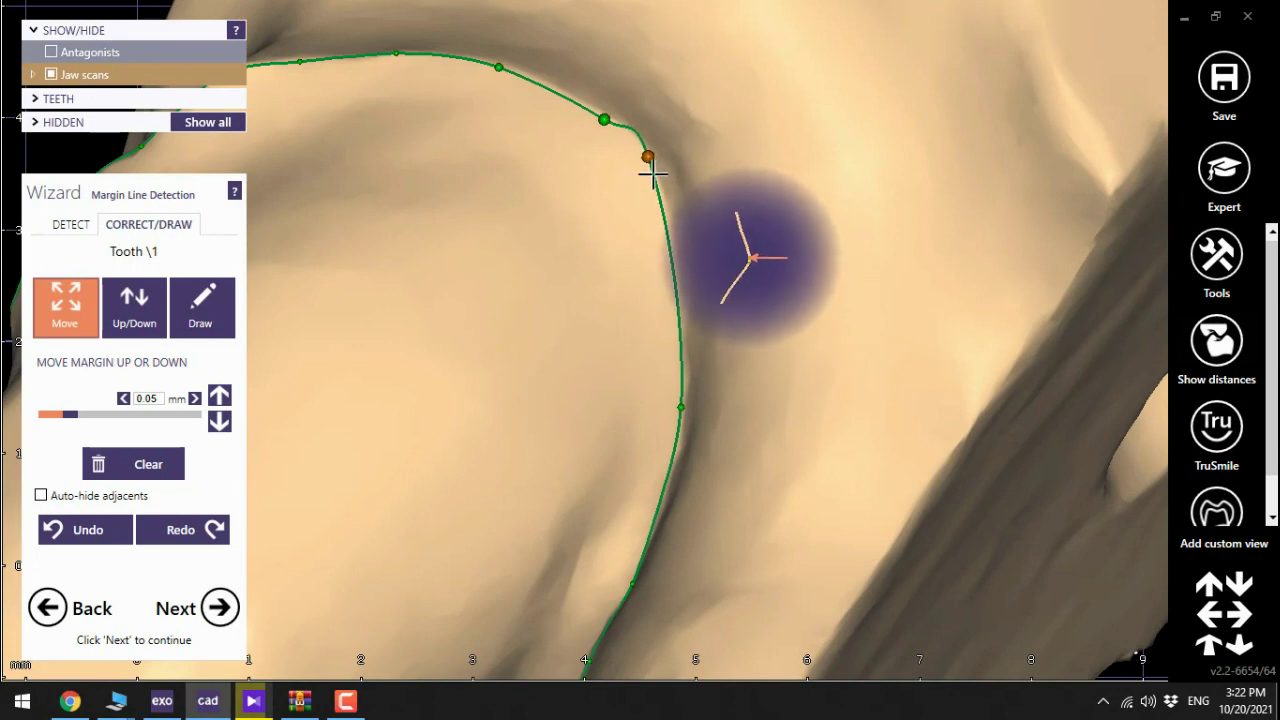
pyautogui.moveTo(653, 174); pyautogui.dragTo(657, 216)
pyautogui.moveTo(606, 130); pyautogui.dragTo(609, 128)
pyautogui.scroll(-4, 772, 244)
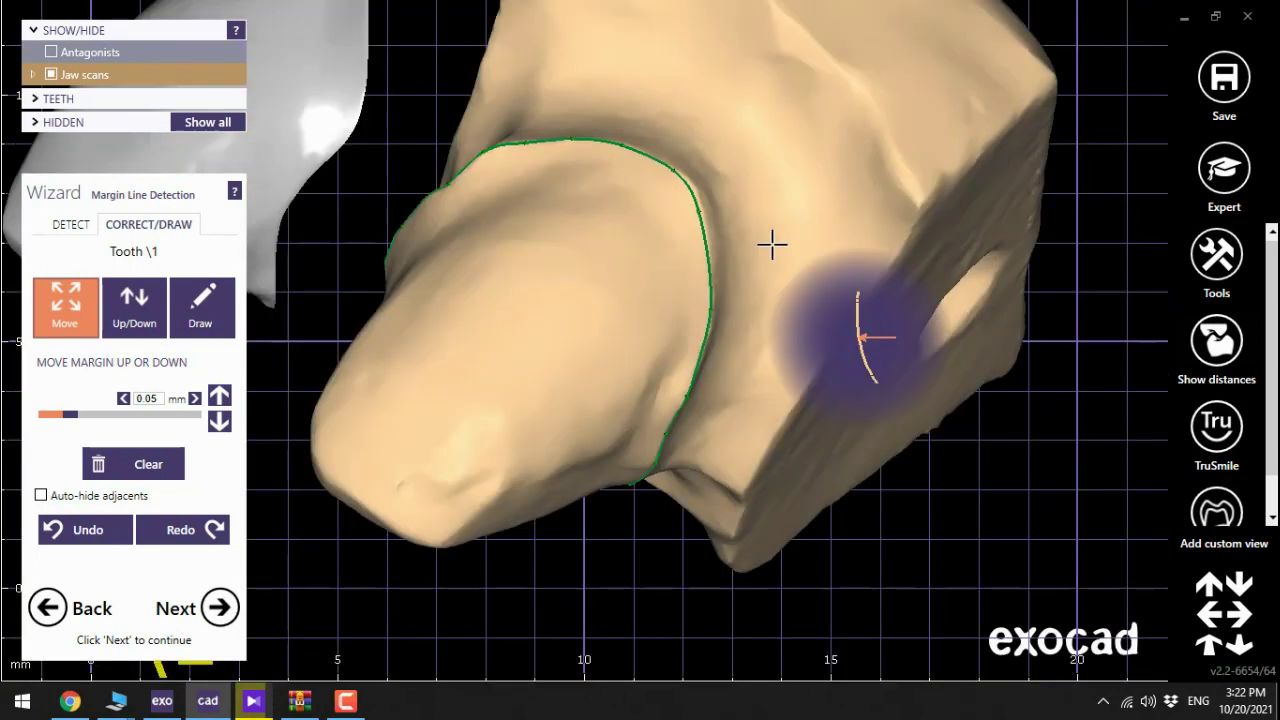
pyautogui.scroll(-4, 772, 244)
pyautogui.moveTo(803, 363); pyautogui.dragTo(800, 371, button='right')
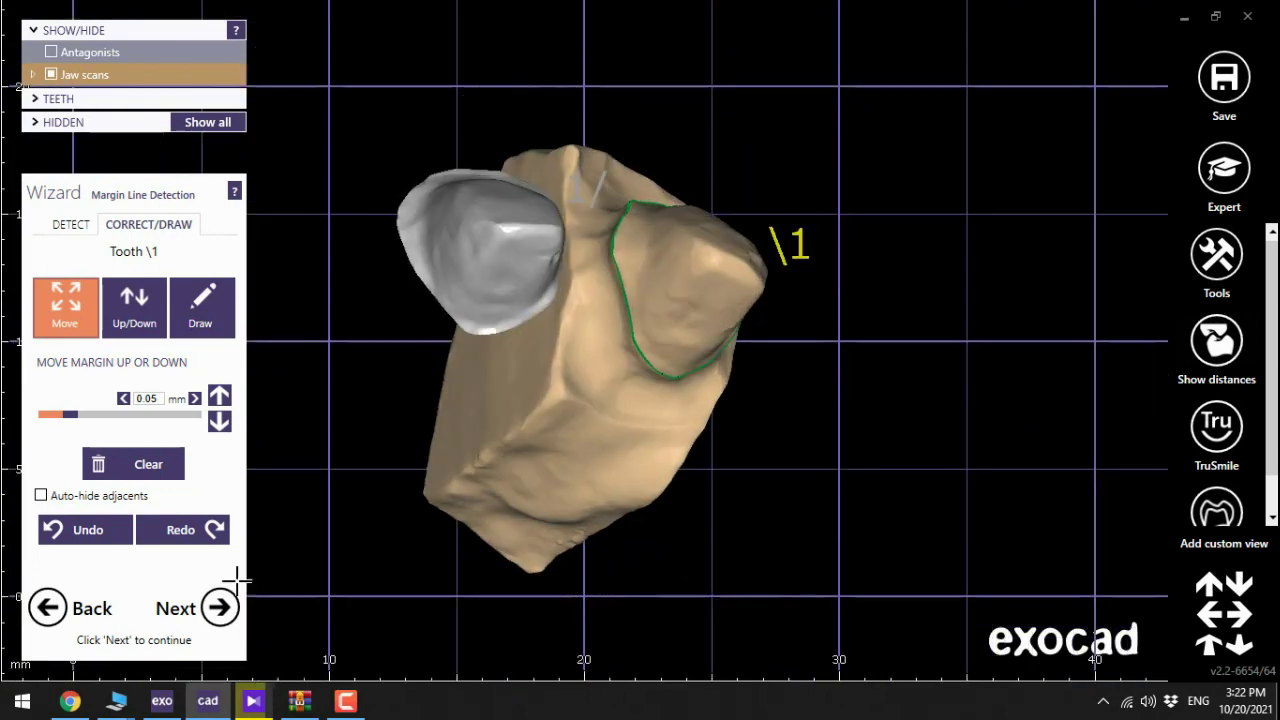
# - Accept the margin lines and the crown bottom settings, and load the default model teeth
pyautogui.click(219, 608)
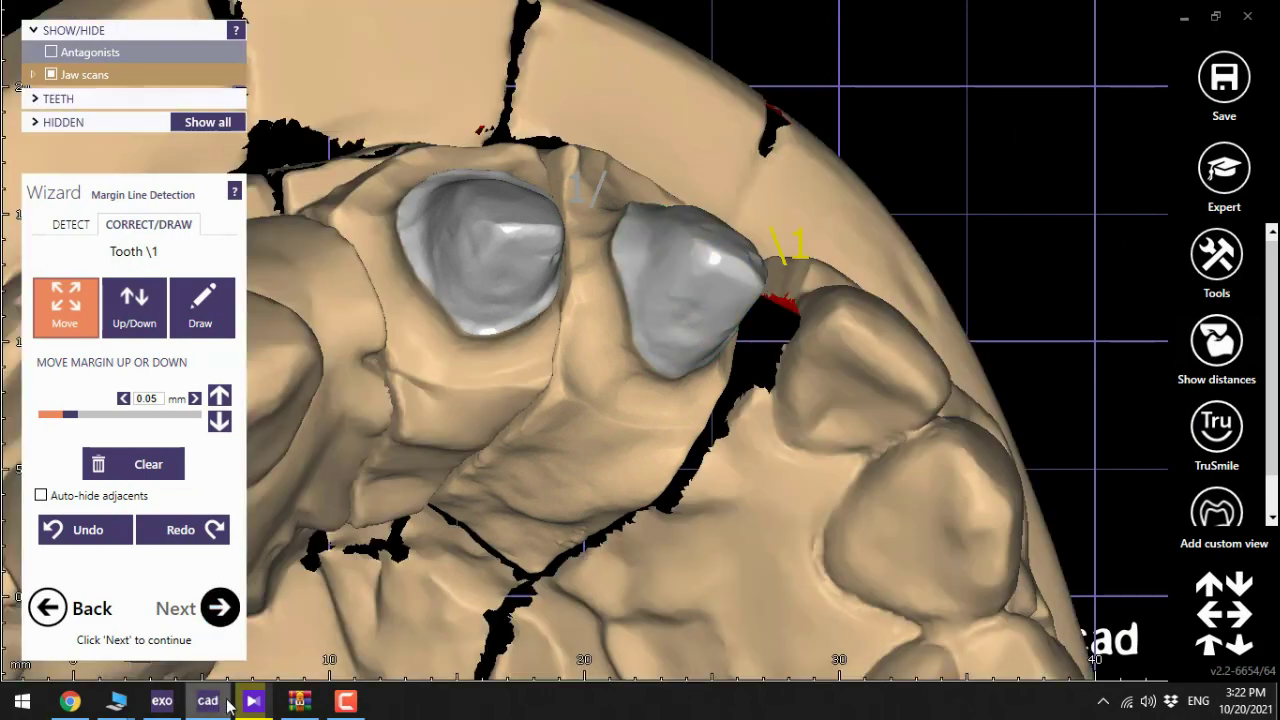
pyautogui.moveTo(229, 706)
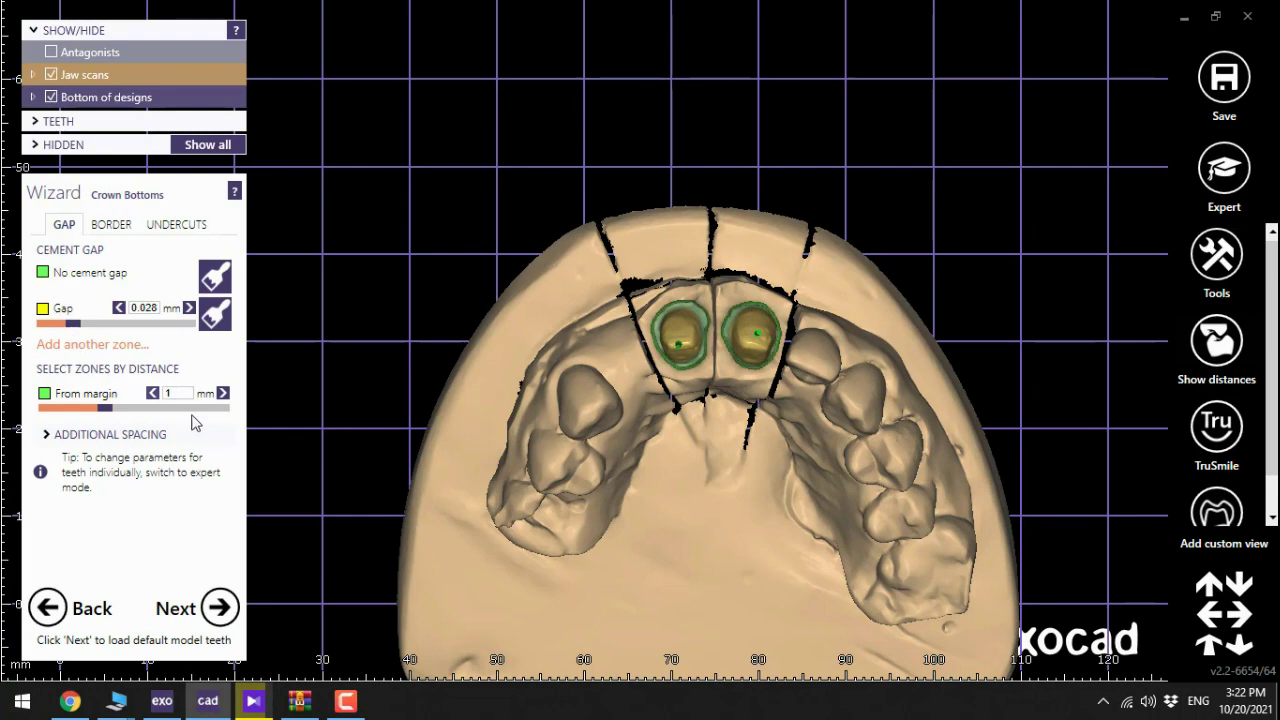
pyautogui.click(221, 608)
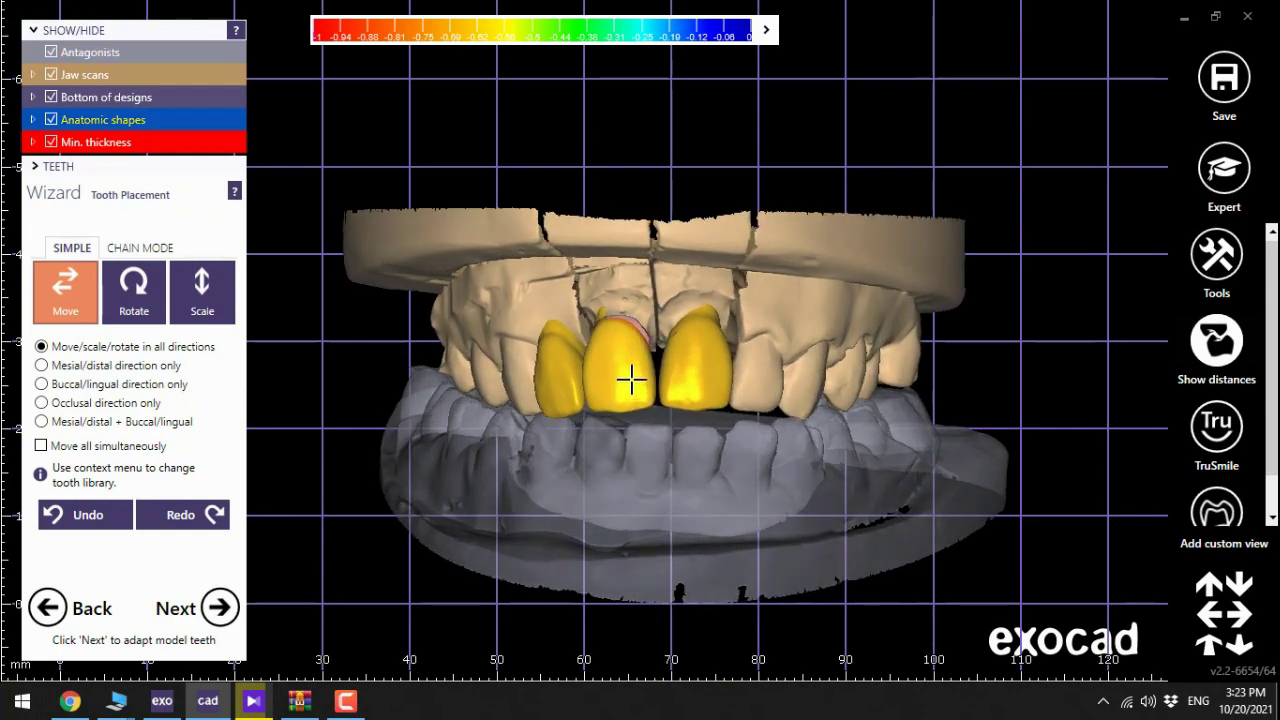
# - In expert mode, replace the tooth models of both central incisors, 1/ and \1, with the hd tooth library
pyautogui.scroll(3, 600, 388)
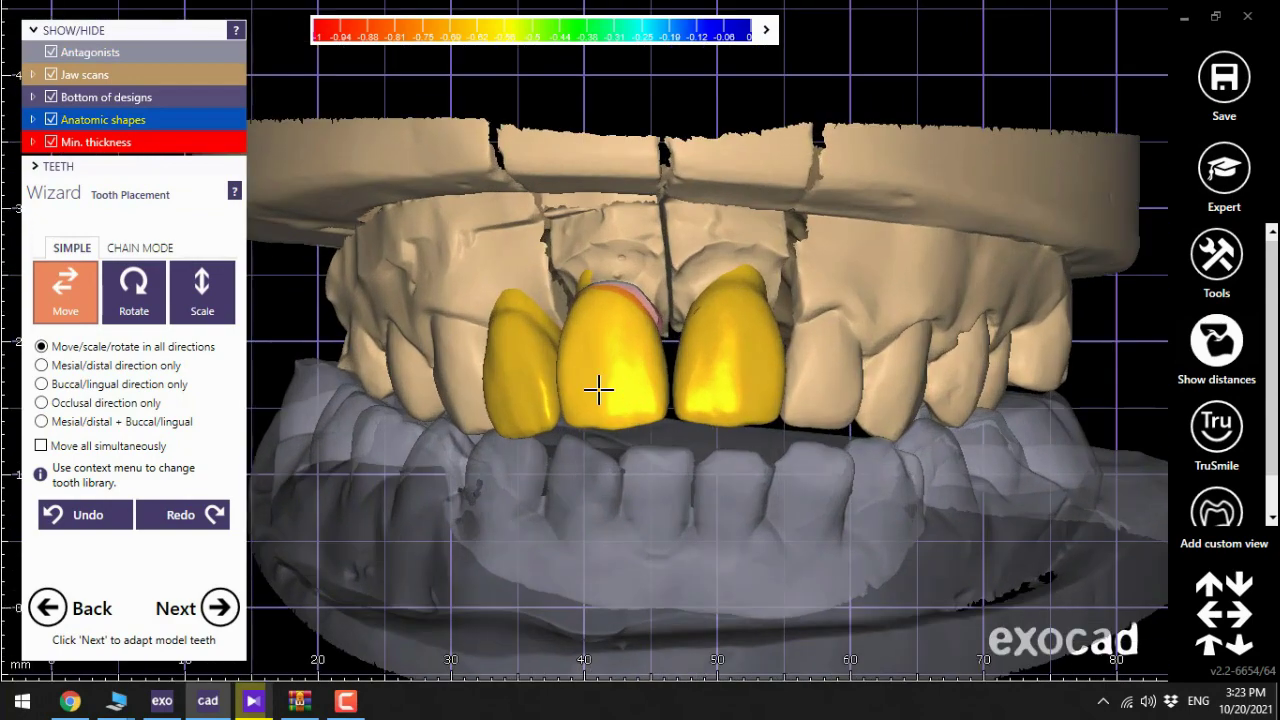
pyautogui.click(1236, 170)
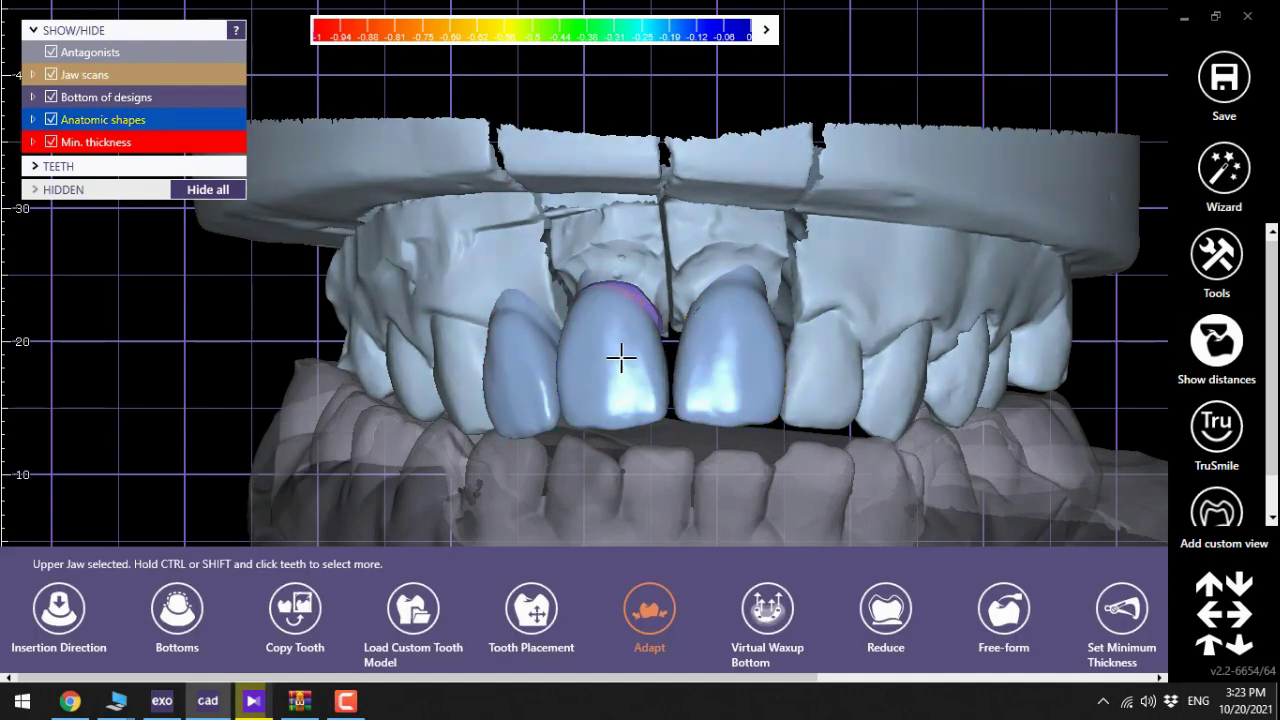
pyautogui.click(619, 366)
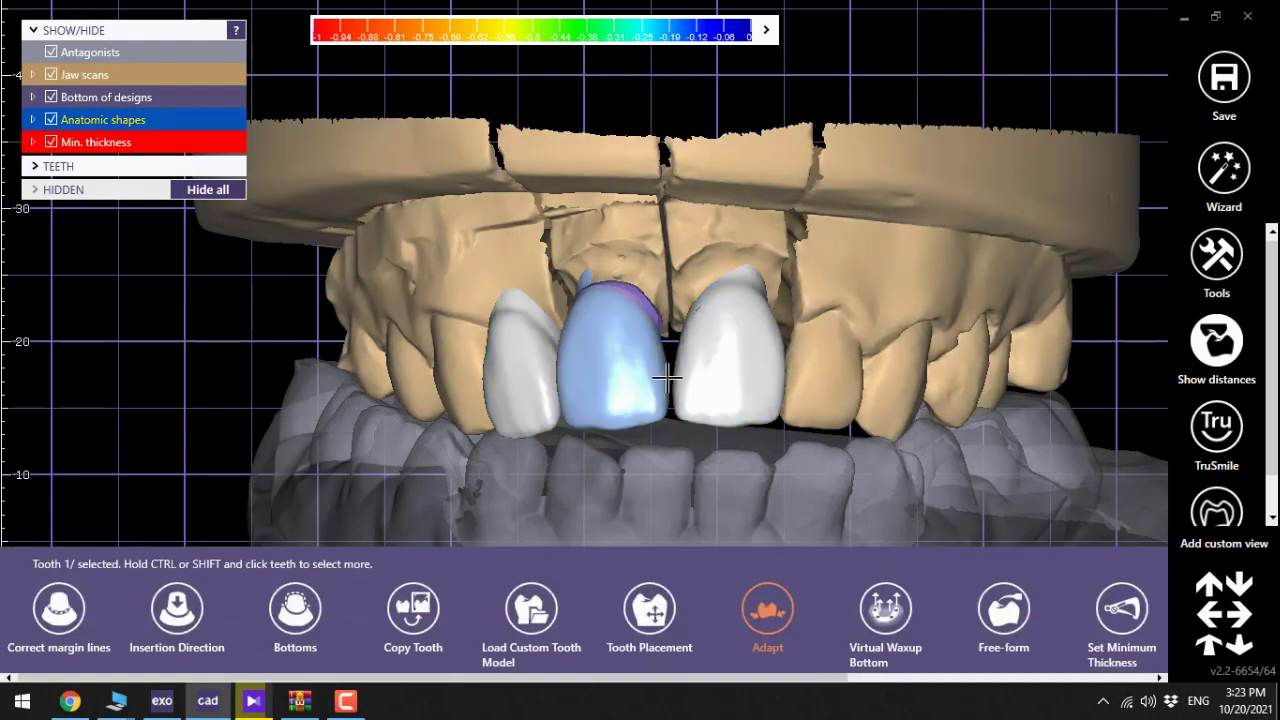
pyautogui.keyDown('ctrl'); pyautogui.click(699, 379); pyautogui.keyUp('ctrl')
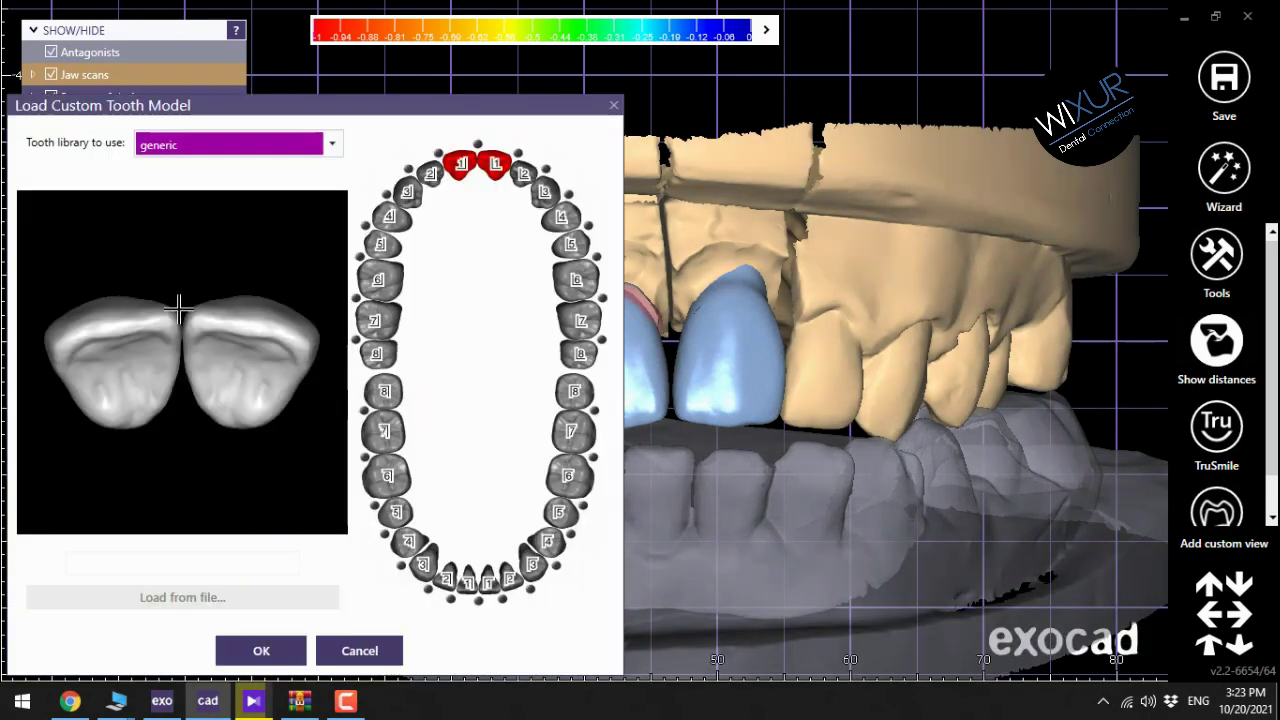
pyautogui.moveTo(180, 309)
pyautogui.mouseDown(button='right')
pyautogui.moveTo(184, 331)
pyautogui.moveTo(202, 300)
pyautogui.mouseUp(button='right')
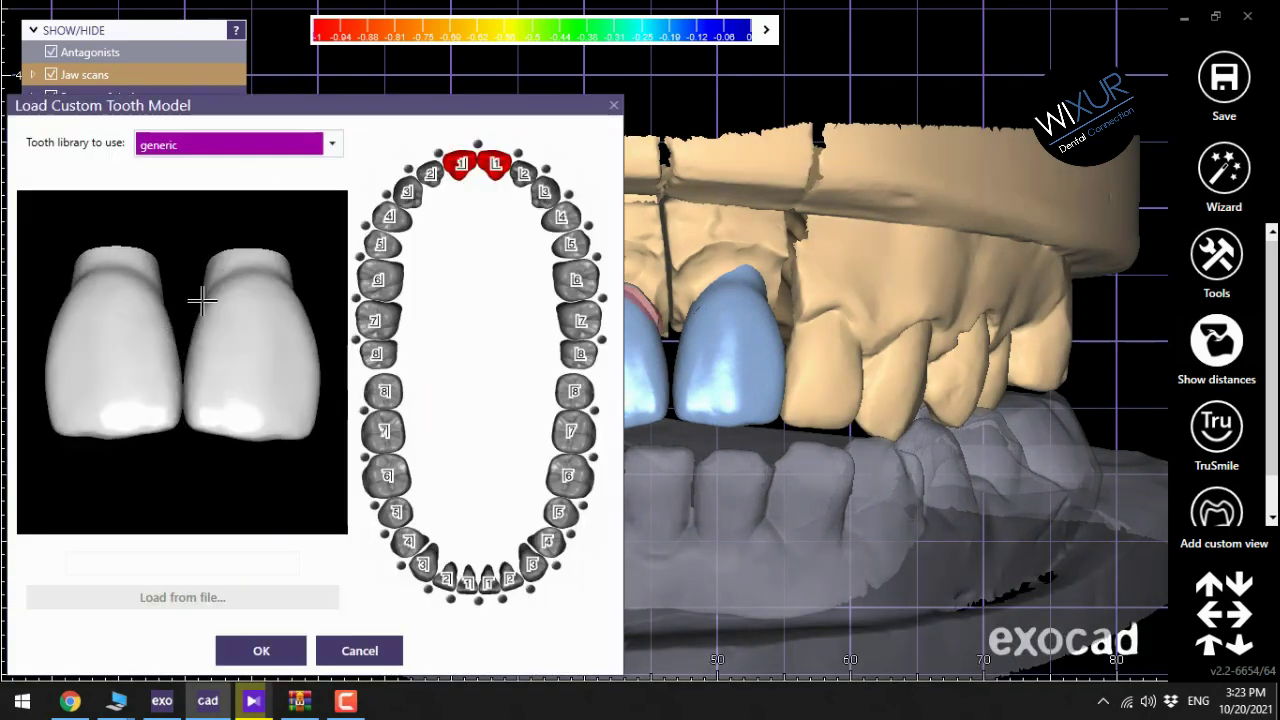
pyautogui.click(290, 158)
pyautogui.scroll(-3, 269, 241)
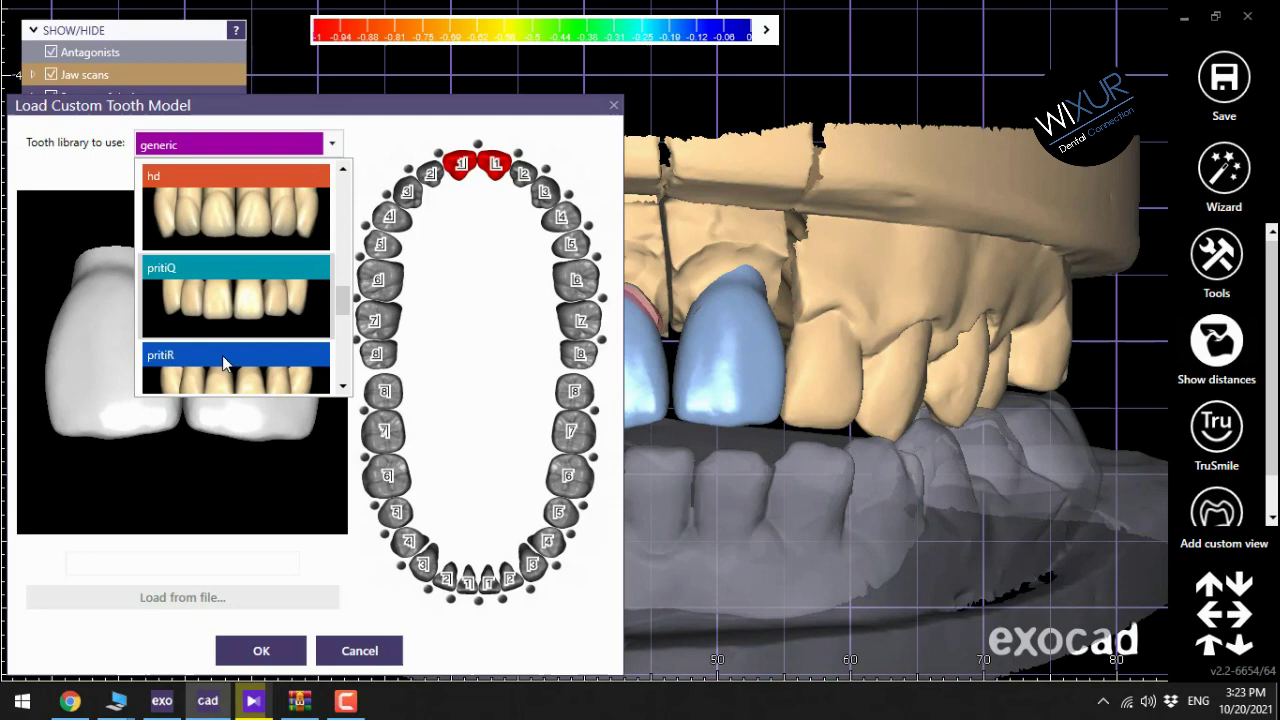
pyautogui.click(281, 240)
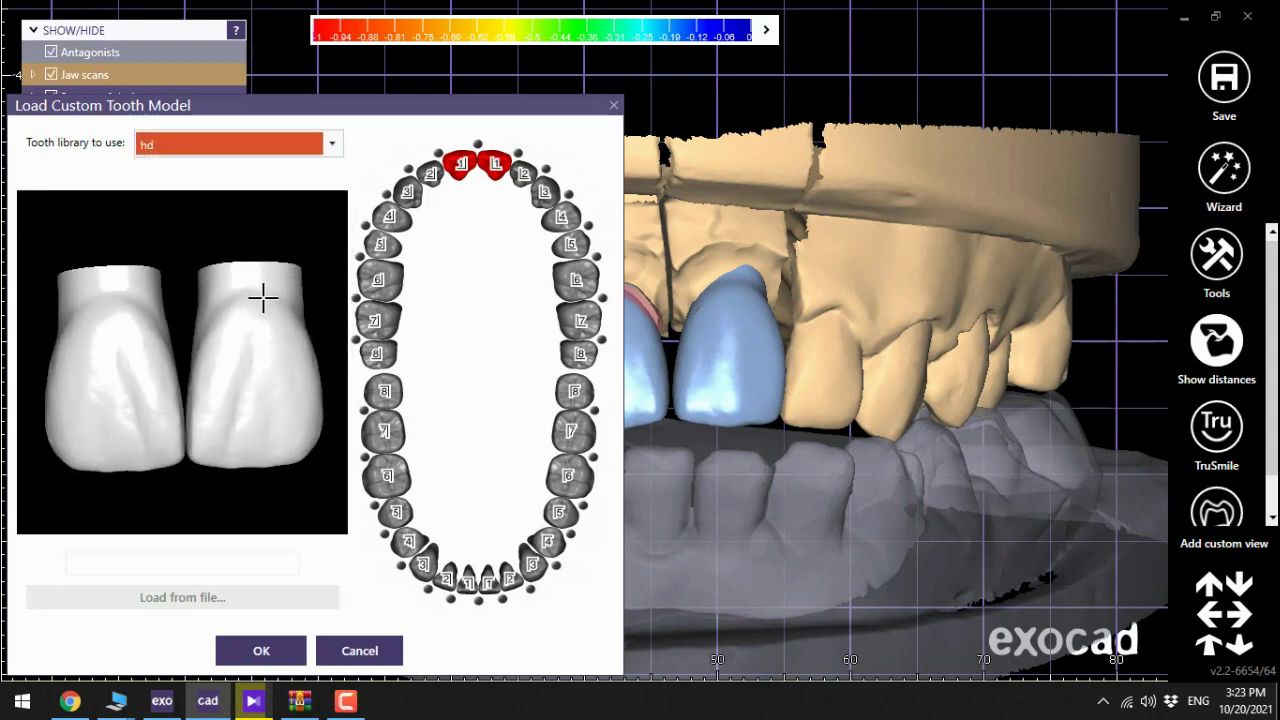
pyautogui.click(259, 652)
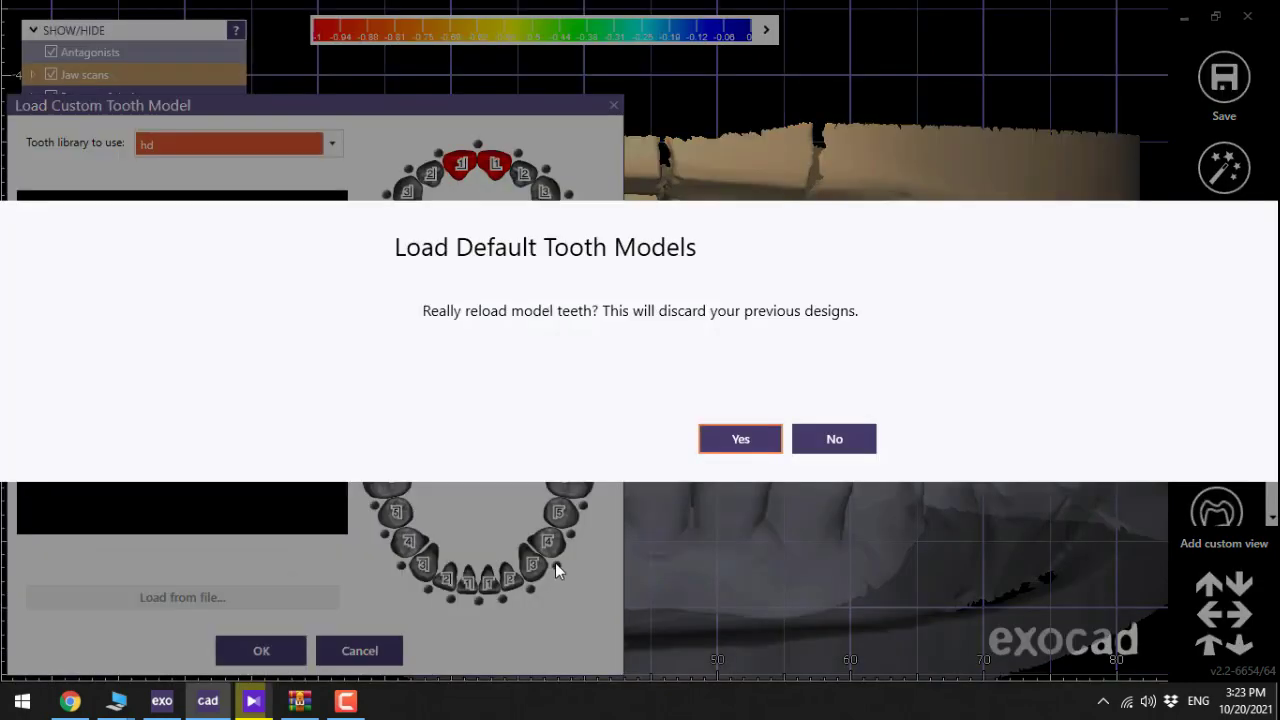
pyautogui.click(737, 441)
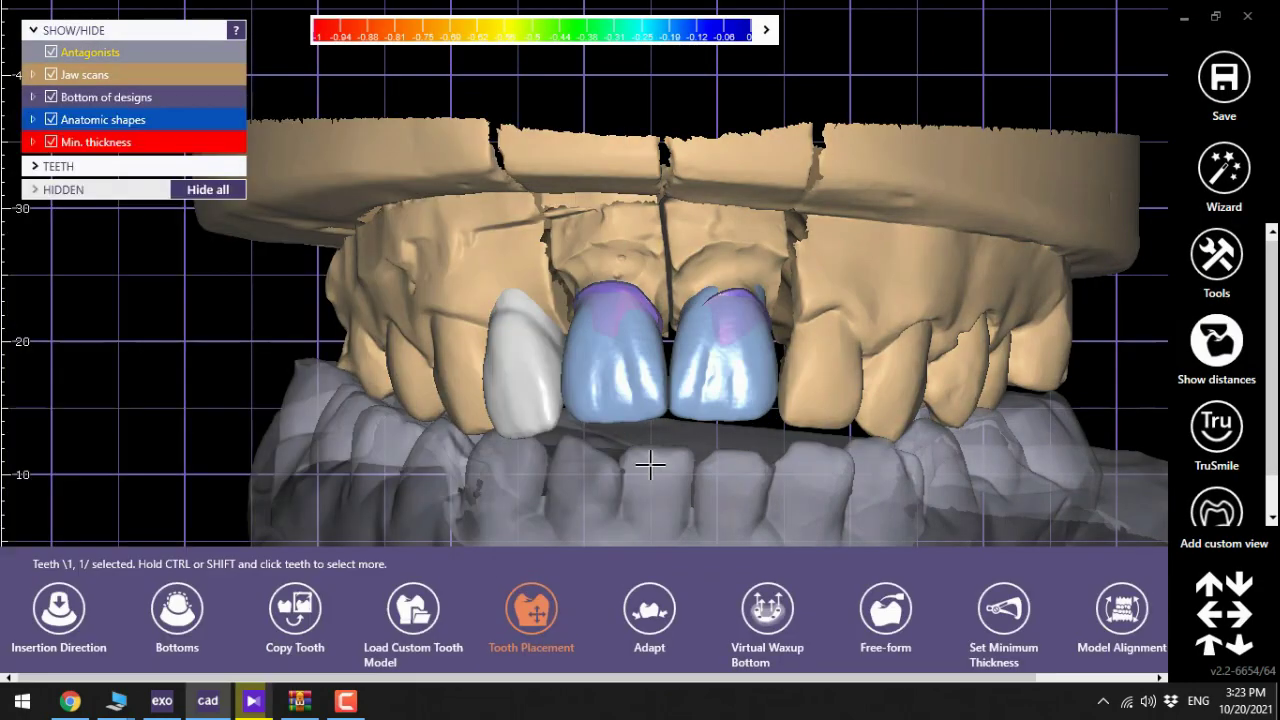
# - Return to the wizard's tooth placement and reposition tooth \1 downward toward the antagonist and labially over its preparation
pyautogui.click(1224, 170)
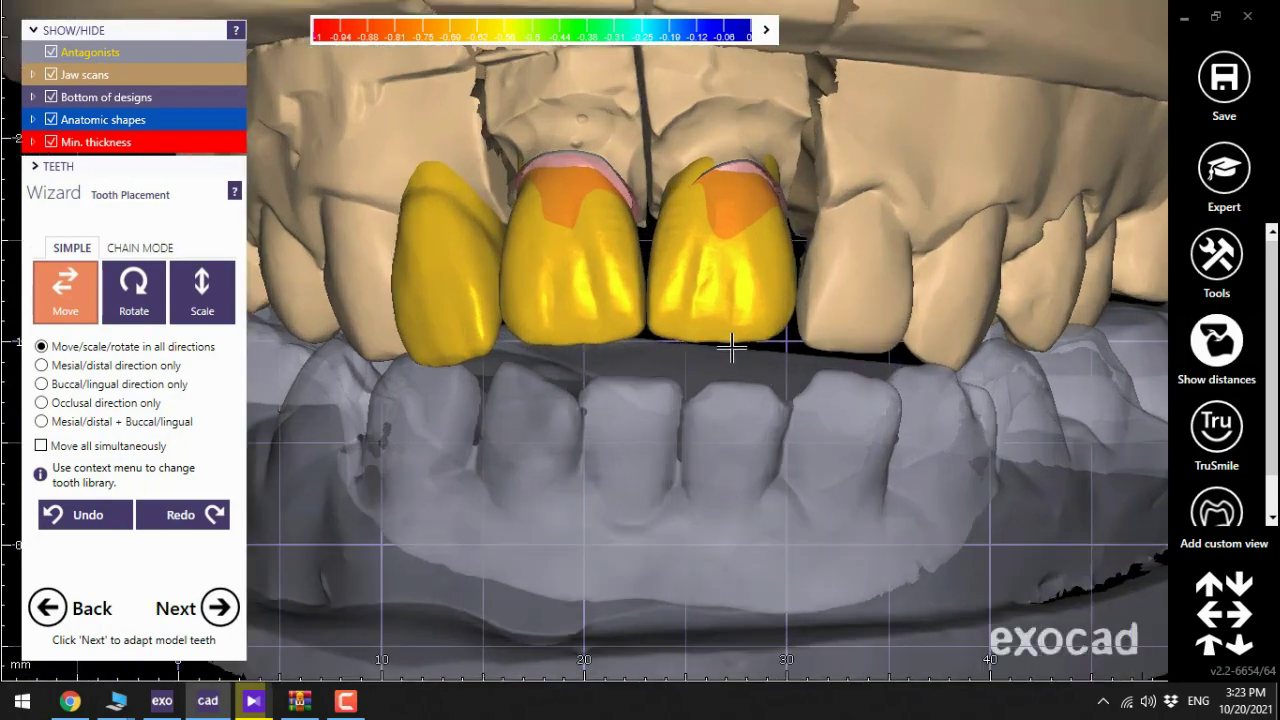
pyautogui.moveTo(731, 347)
pyautogui.mouseDown()
pyautogui.moveTo(729, 360)
pyautogui.moveTo(769, 359)
pyautogui.moveTo(731, 382)
pyautogui.mouseUp()
pyautogui.scroll(-3, 740, 395)
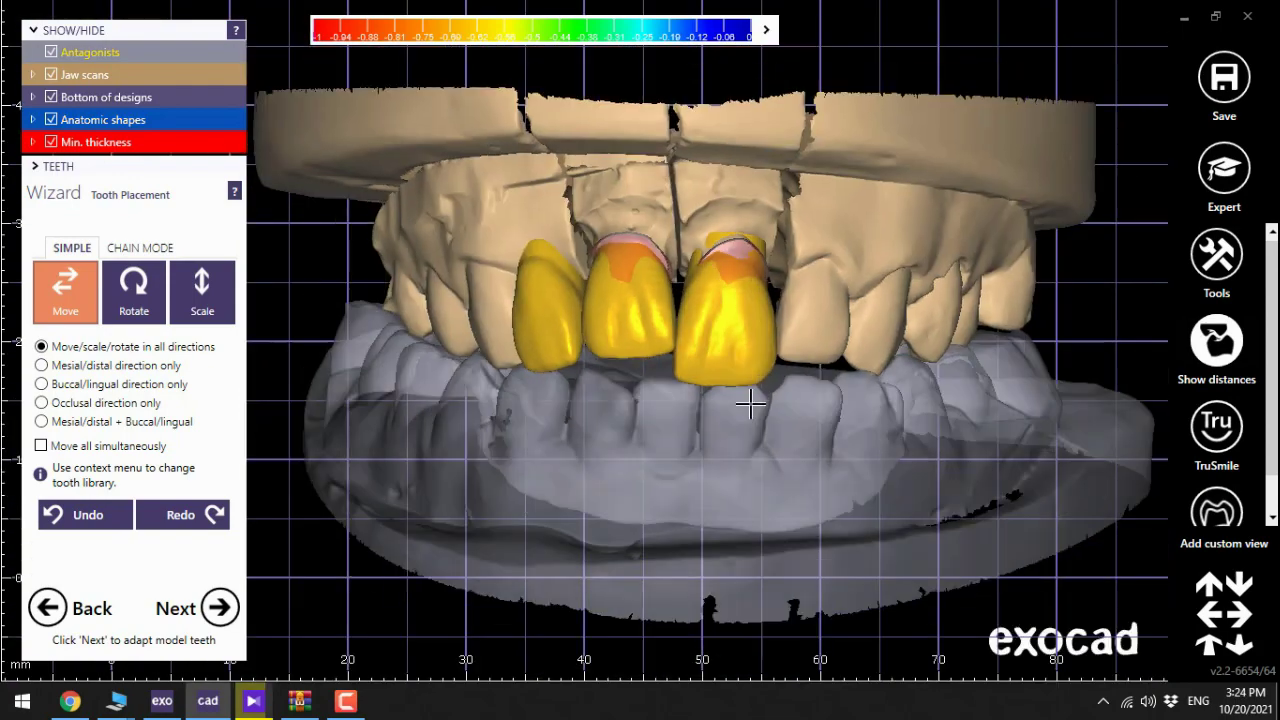
pyautogui.moveTo(749, 400); pyautogui.dragTo(738, 282, button='right')
pyautogui.moveTo(730, 90); pyautogui.dragTo(738, 309, button='middle')
pyautogui.moveTo(737, 311); pyautogui.dragTo(737, 220, button='right')
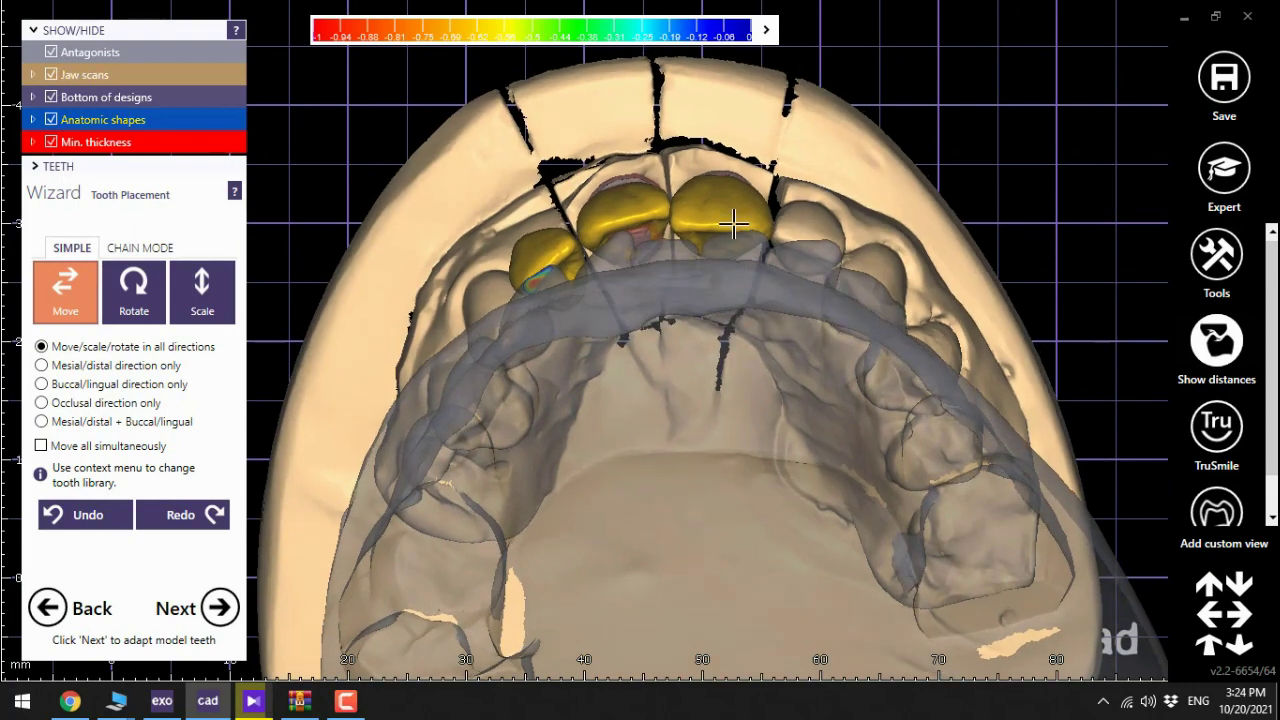
pyautogui.scroll(3, 737, 220)
pyautogui.moveTo(734, 222); pyautogui.dragTo(734, 210)
pyautogui.moveTo(747, 266); pyautogui.dragTo(747, 266, button='right')
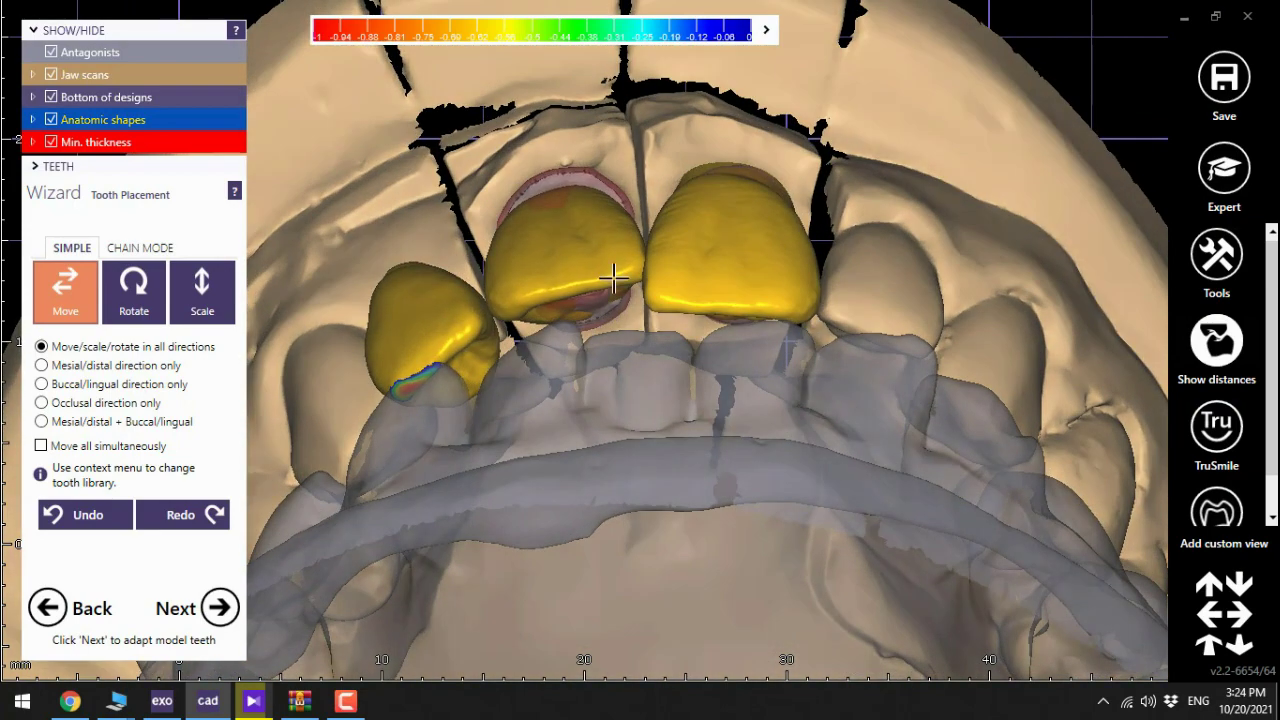
# - Reposition tooth 1/ over its preparation so that it lines up beside tooth \1
pyautogui.moveTo(590, 238); pyautogui.dragTo(618, 269)
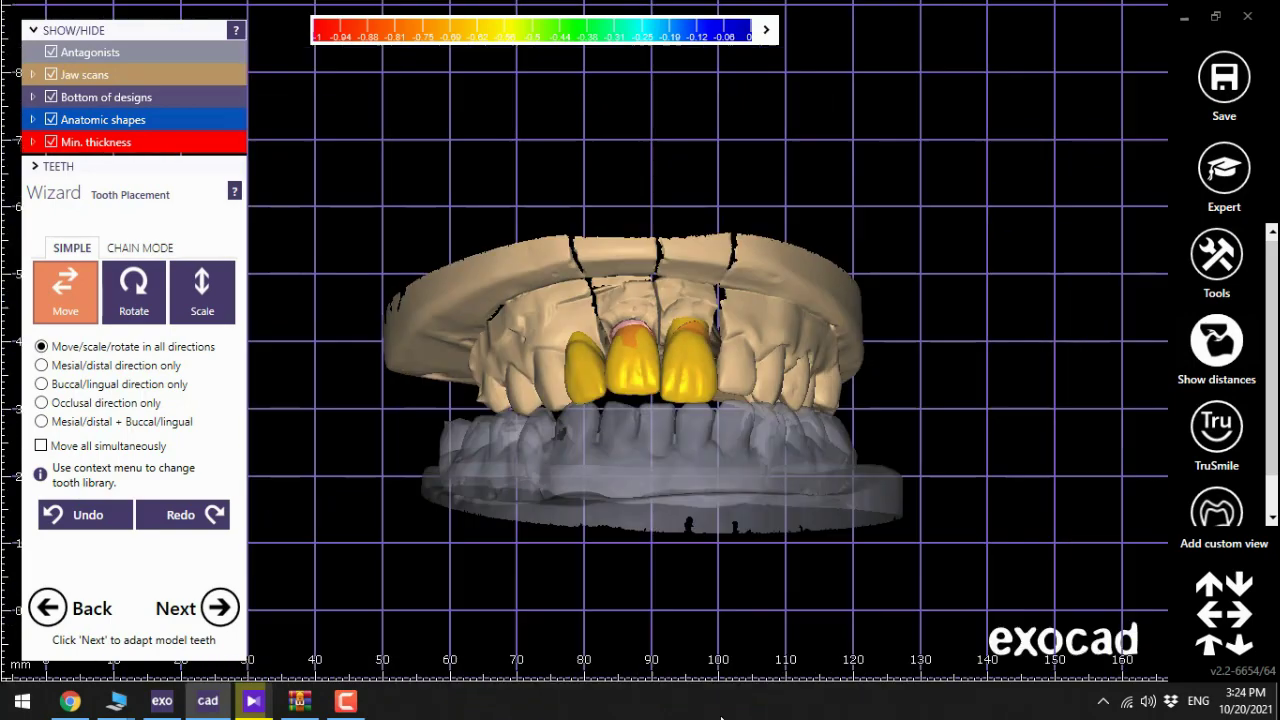
pyautogui.moveTo(991, 614); pyautogui.dragTo(994, 615, button='right')
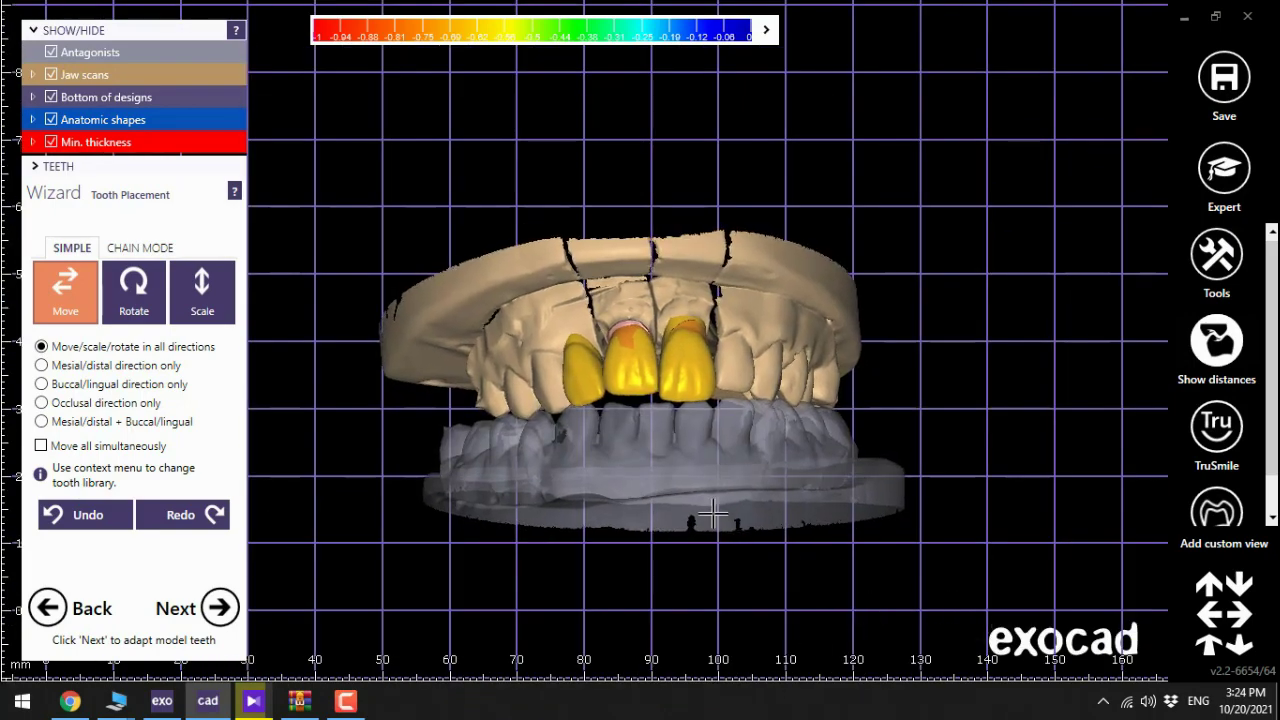
pyautogui.scroll(4, 655, 470)
pyautogui.scroll(3, 584, 342)
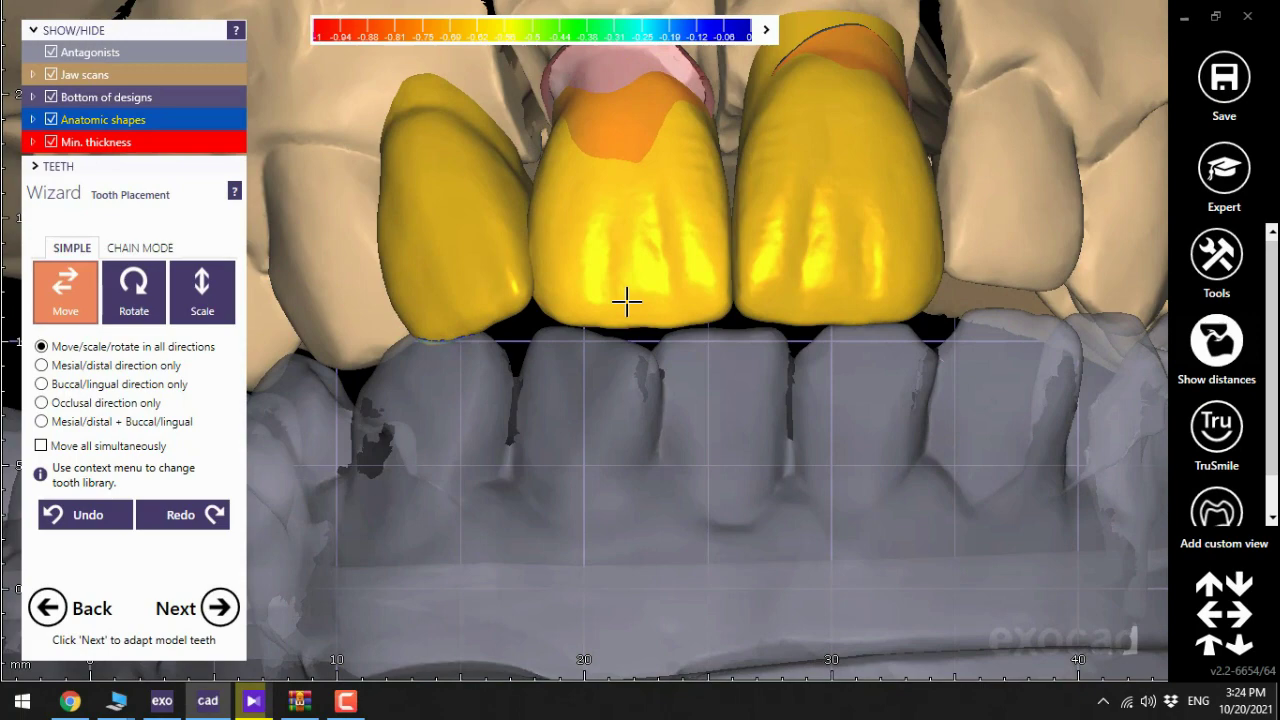
# - Examine the placement of the three anterior teeth against the arch and antagonist from the occlusal, labial and lateral sides
pyautogui.scroll(-6, 630, 304)
pyautogui.moveTo(643, 294); pyautogui.dragTo(629, 220, button='right')
pyautogui.moveTo(629, 220); pyautogui.dragTo(717, 363, button='middle')
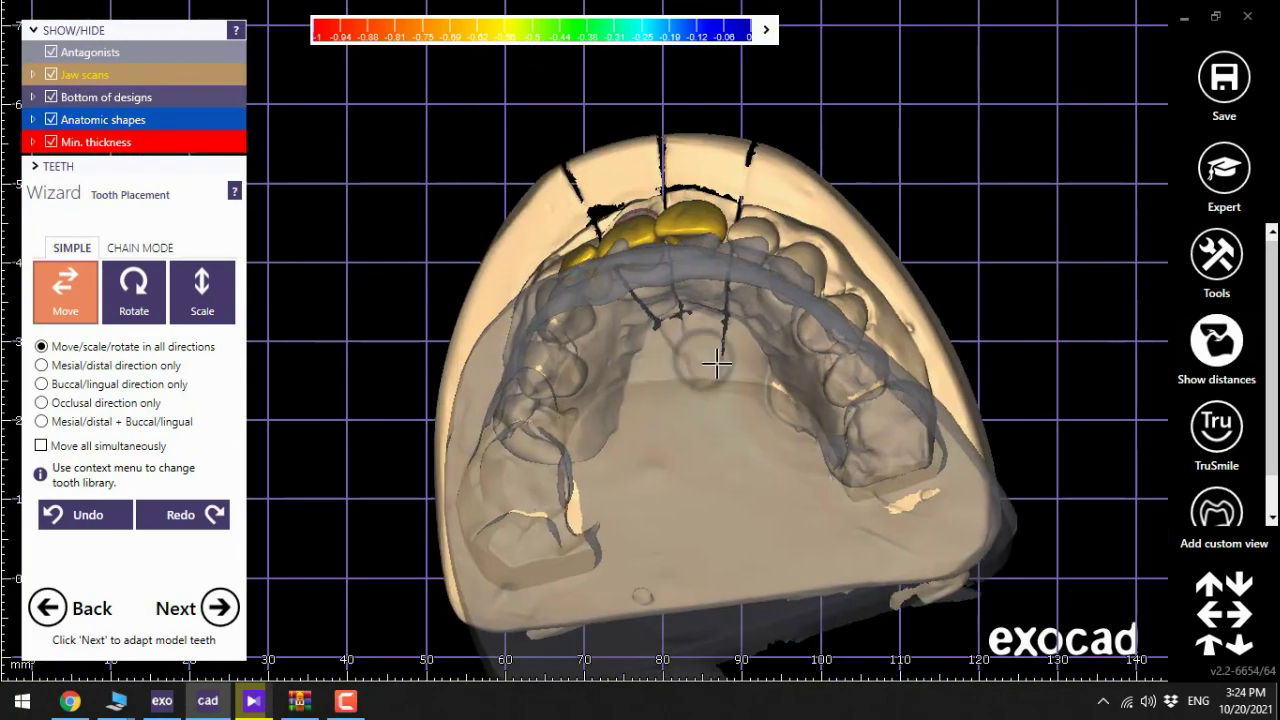
pyautogui.moveTo(717, 363); pyautogui.dragTo(705, 350, button='right')
pyautogui.scroll(4, 645, 240)
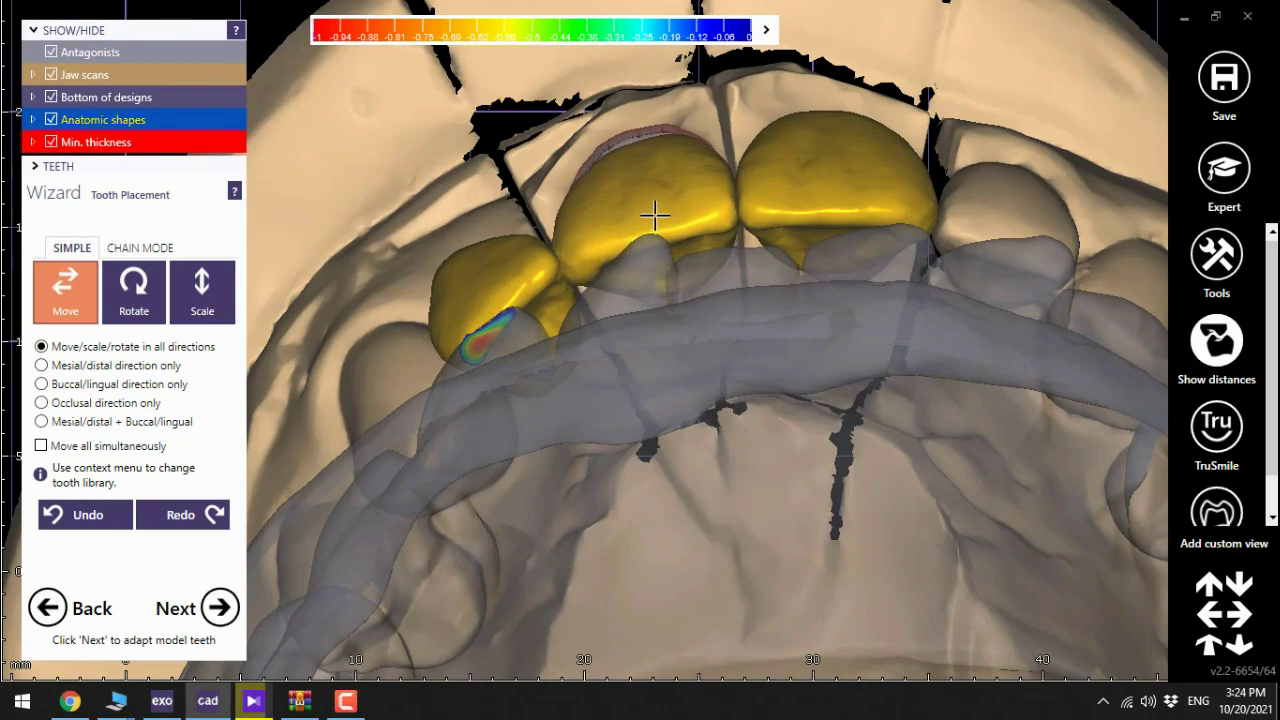
pyautogui.moveTo(655, 214); pyautogui.dragTo(701, 272, button='right')
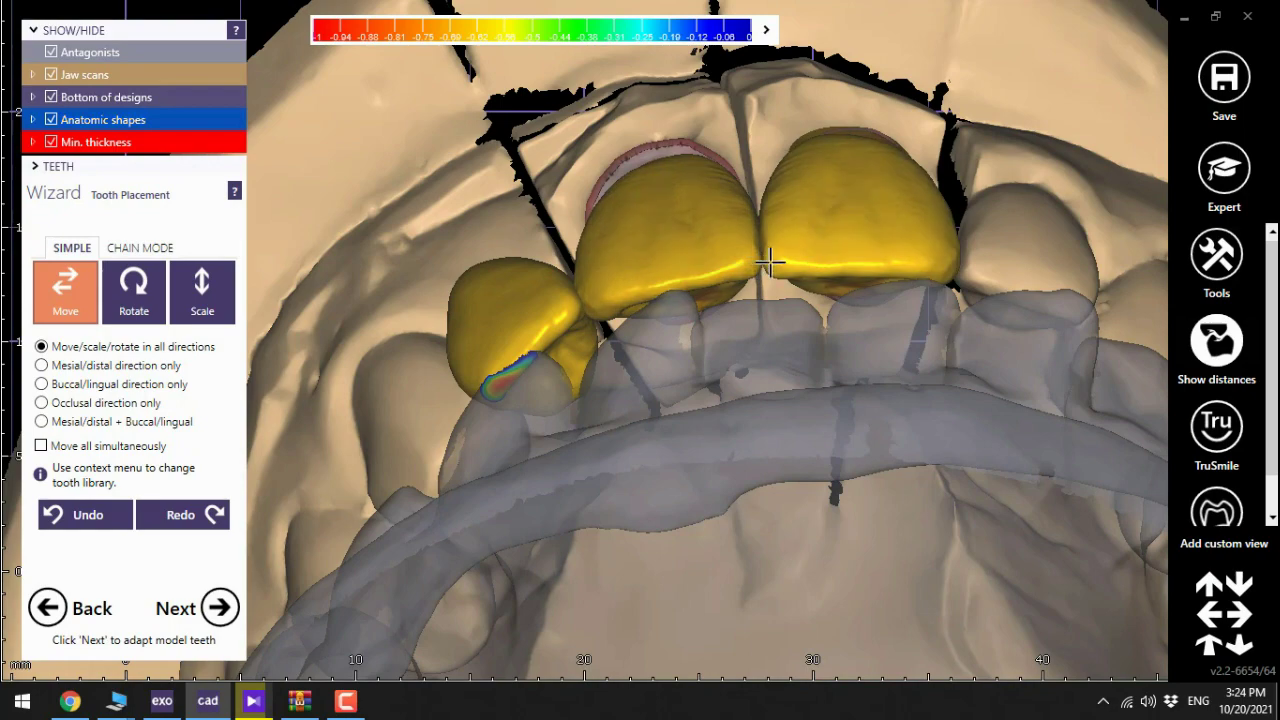
pyautogui.moveTo(769, 298); pyautogui.dragTo(654, 391, button='right')
pyautogui.scroll(2, 628, 308)
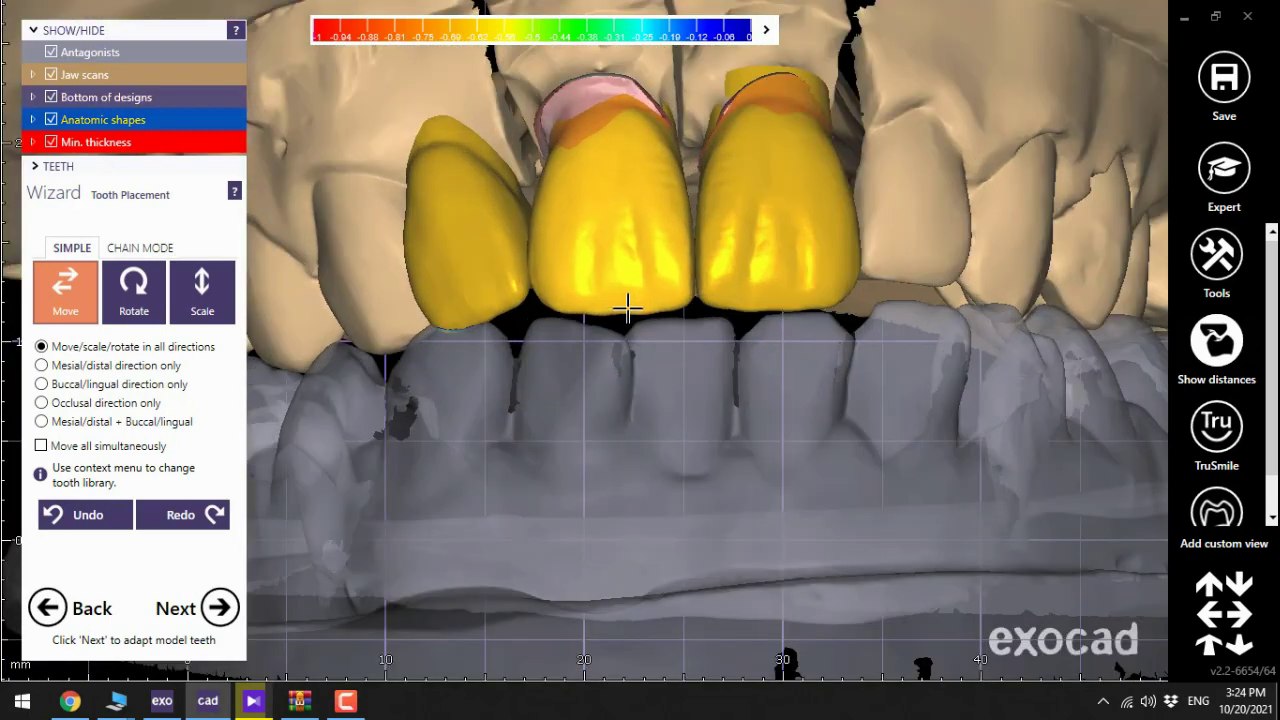
pyautogui.moveTo(628, 308); pyautogui.dragTo(636, 326, button='right')
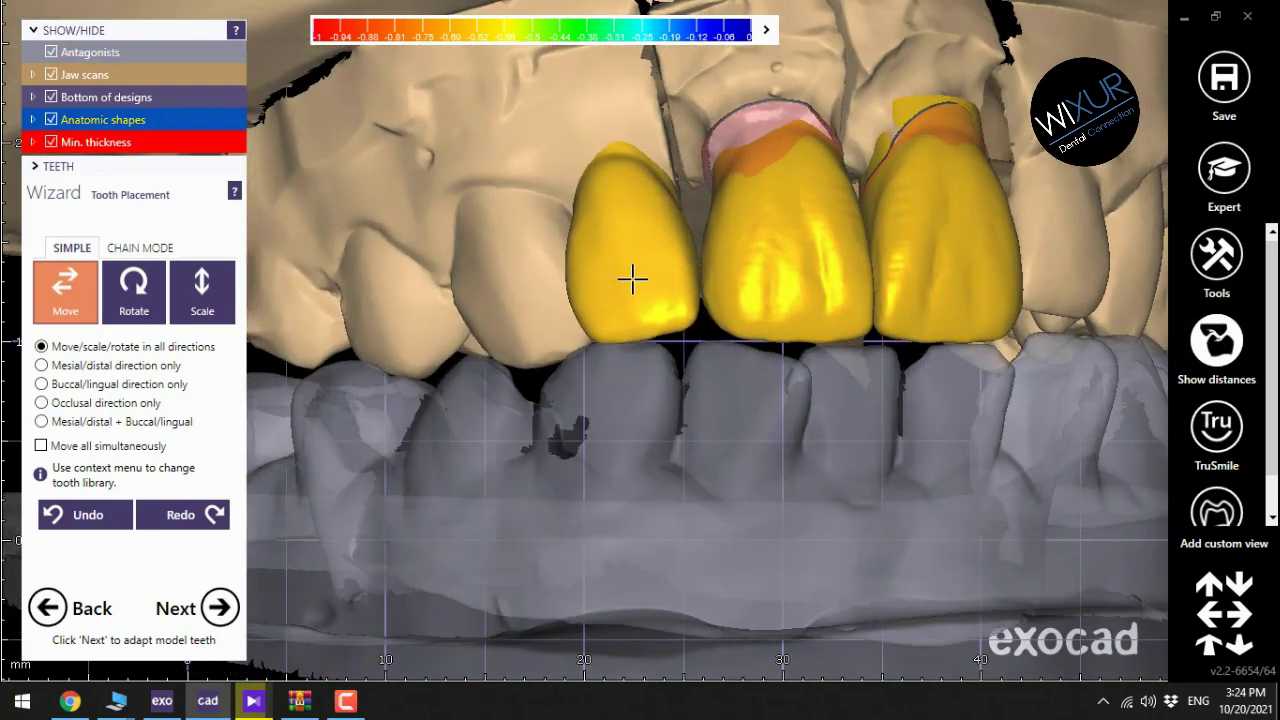
pyautogui.scroll(-3, 632, 279)
pyautogui.moveTo(646, 324); pyautogui.dragTo(657, 330, button='right')
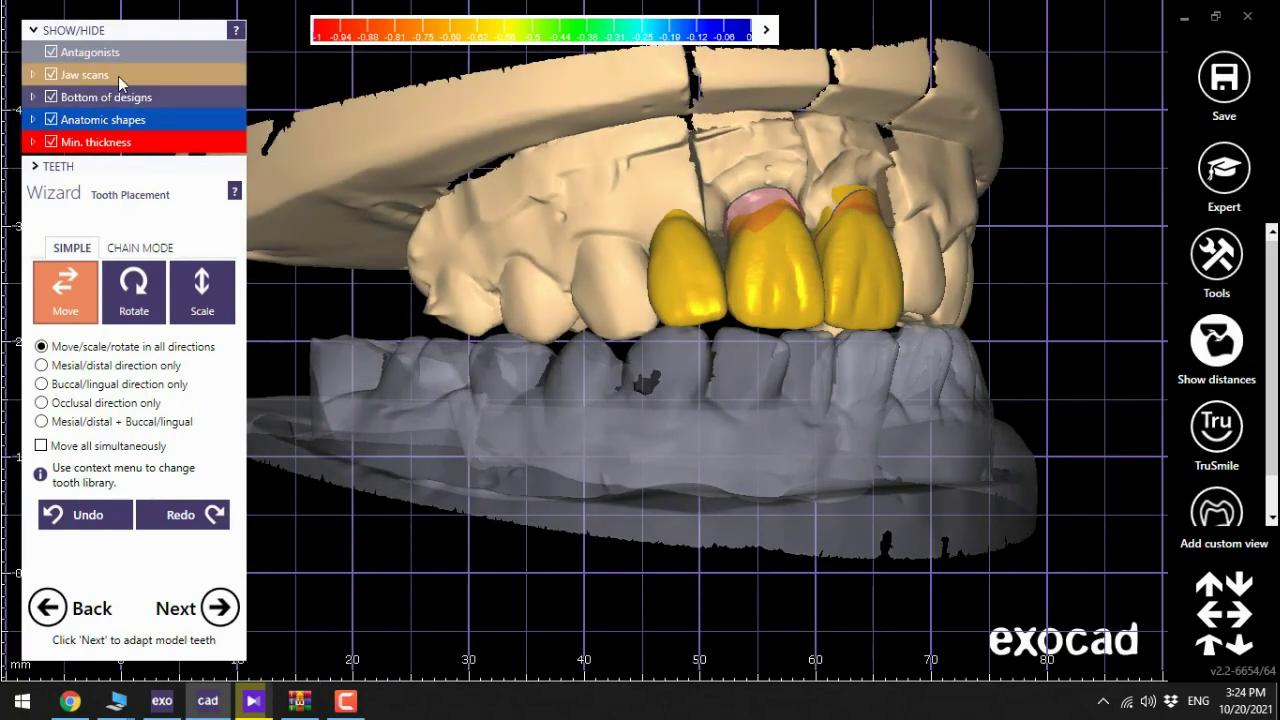
# - Hide the antagonists and nudge teeth 11, 21 and 12 closer together in the occlusal view to tighten the gaps between them
pyautogui.click(51, 52)
pyautogui.moveTo(743, 337); pyautogui.dragTo(703, 367, button='right')
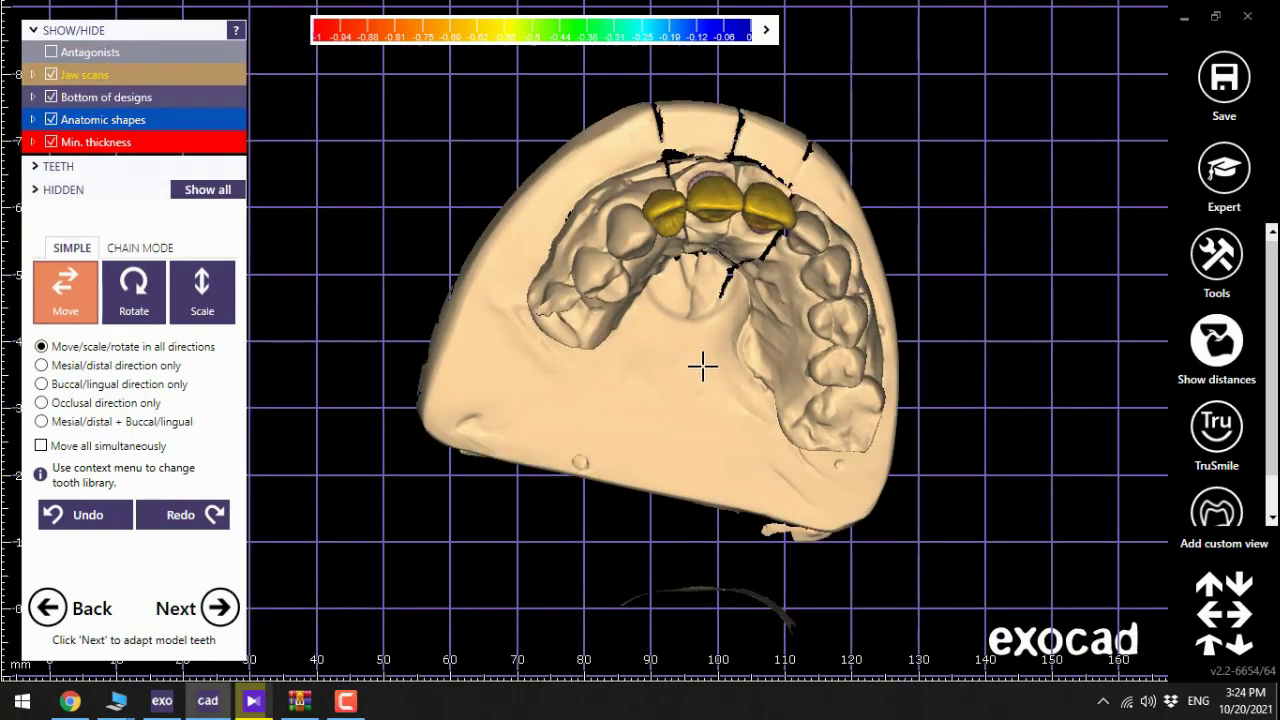
pyautogui.scroll(5, 703, 367)
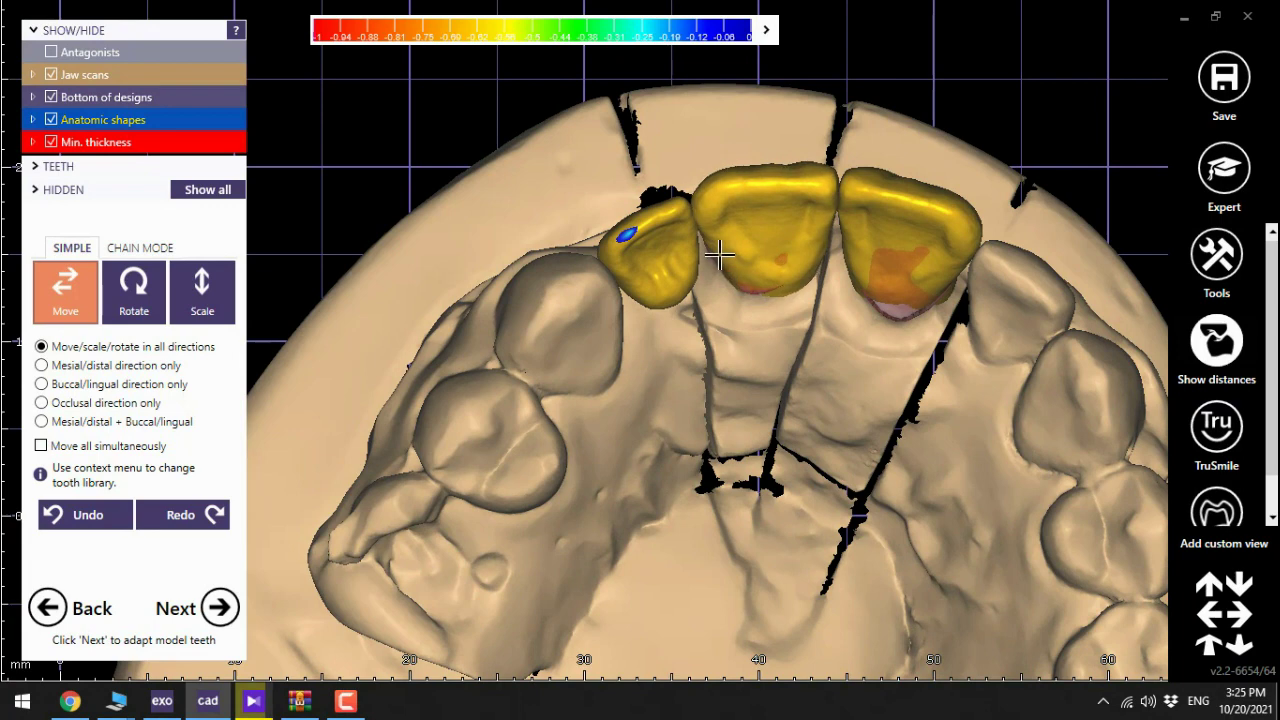
pyautogui.moveTo(720, 254); pyautogui.dragTo(723, 256)
pyautogui.moveTo(776, 326); pyautogui.dragTo(773, 326, button='right')
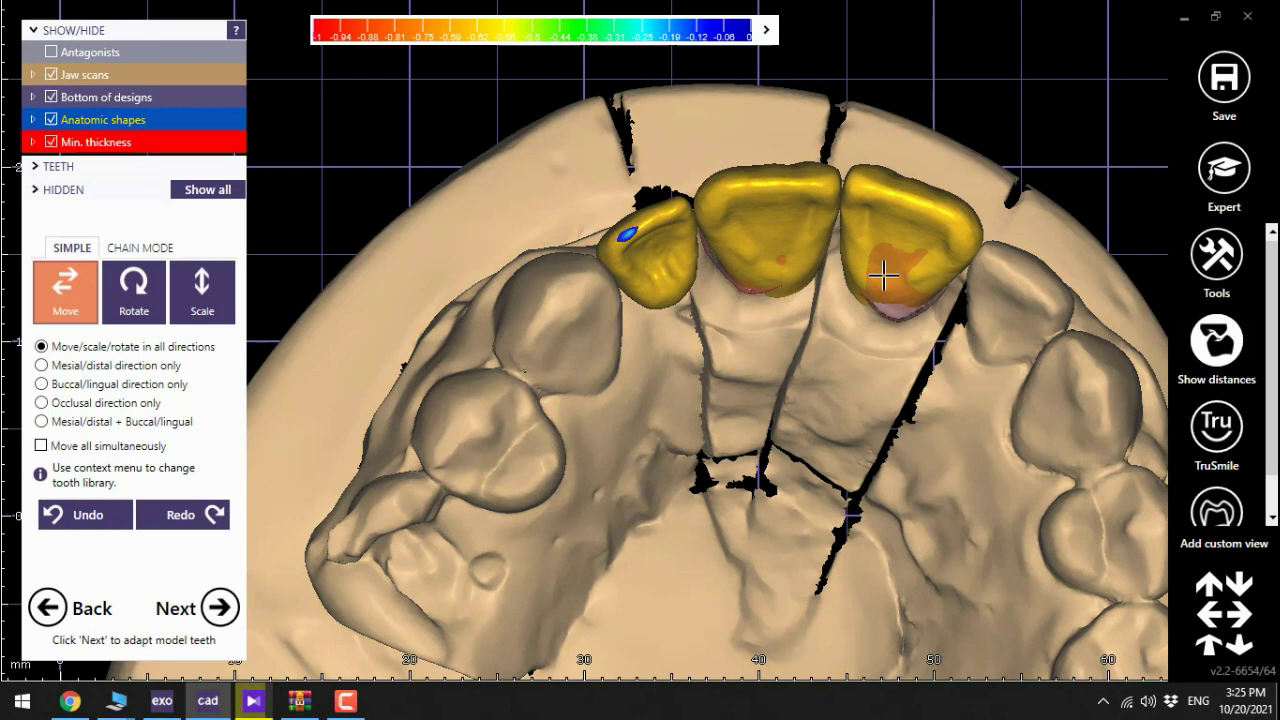
pyautogui.moveTo(878, 275); pyautogui.dragTo(877, 280)
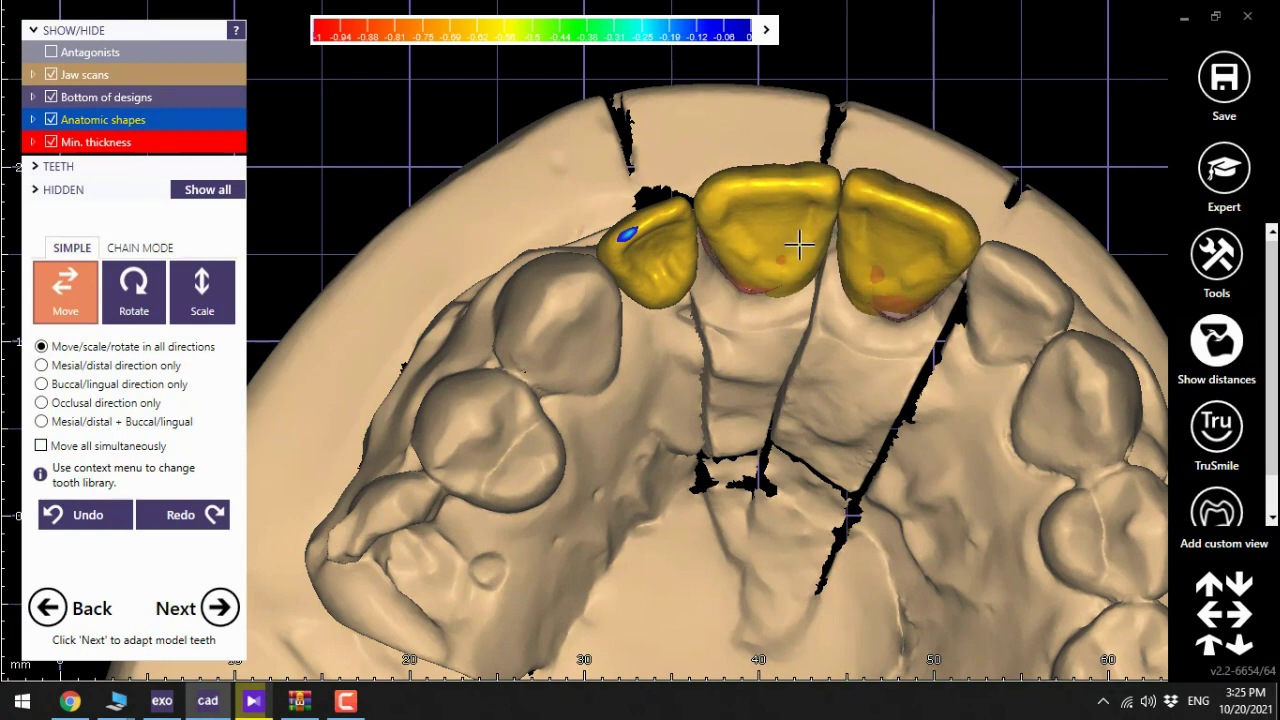
pyautogui.moveTo(799, 244); pyautogui.dragTo(801, 243)
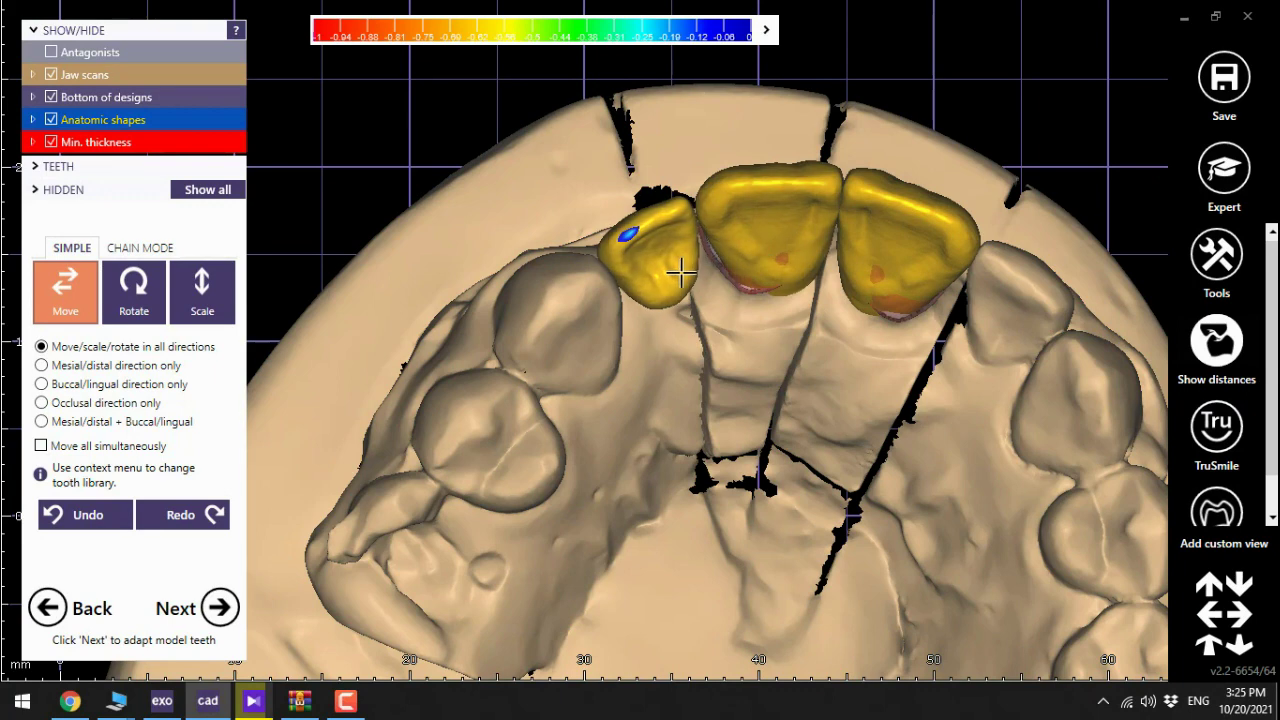
pyautogui.moveTo(681, 271); pyautogui.dragTo(683, 272)
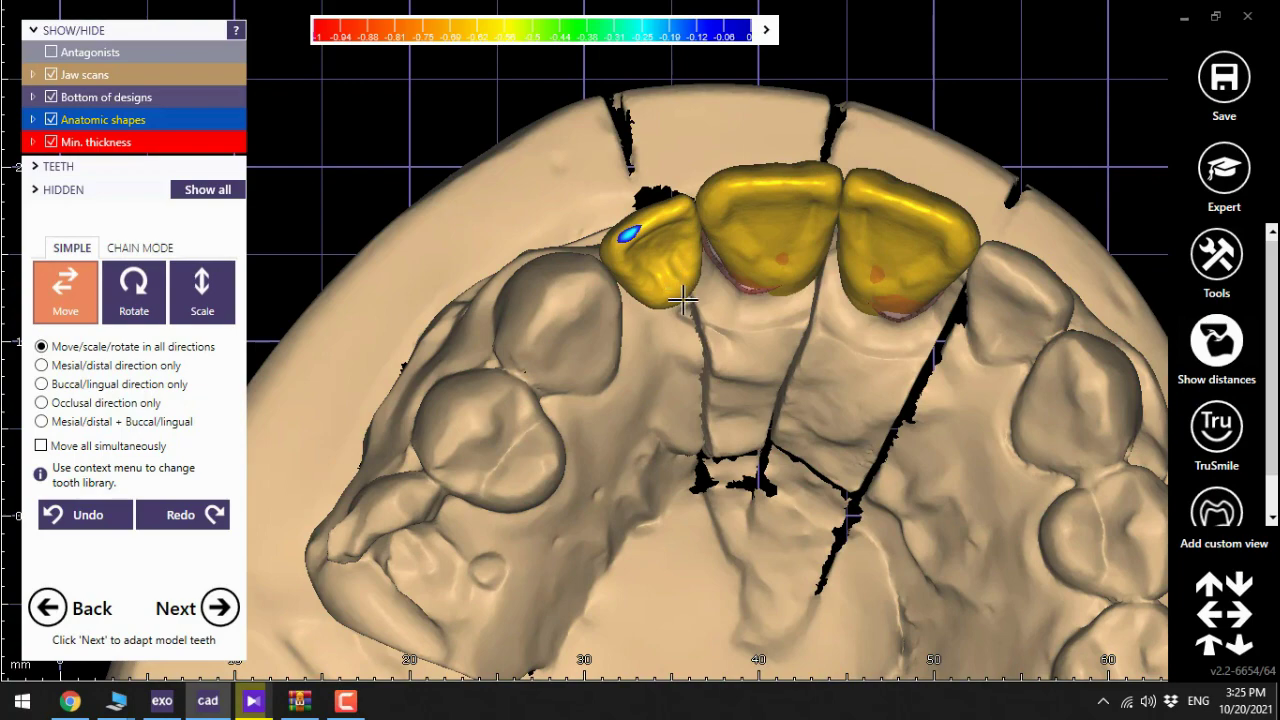
# - Examine the alignment of the three anterior teeth with the neighbouring teeth from the labial and lateral sides
pyautogui.moveTo(683, 300); pyautogui.dragTo(732, 573, button='right')
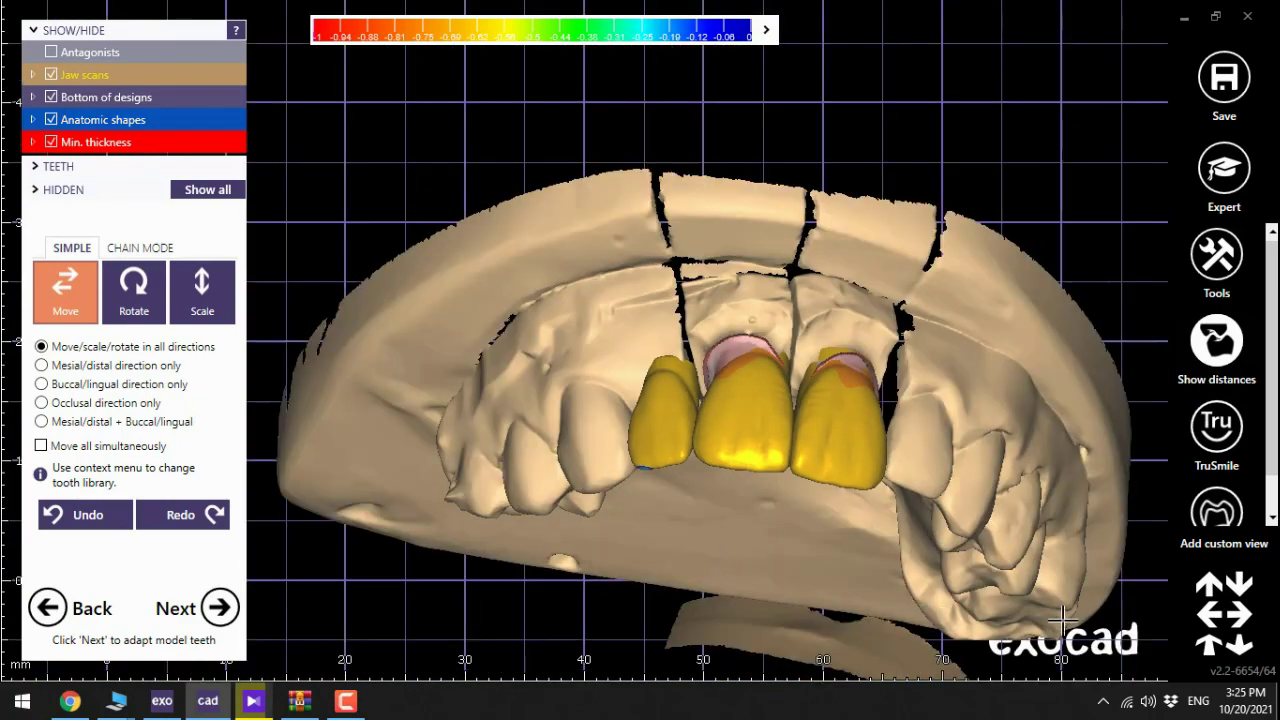
pyautogui.moveTo(1062, 620); pyautogui.dragTo(652, 450, button='right')
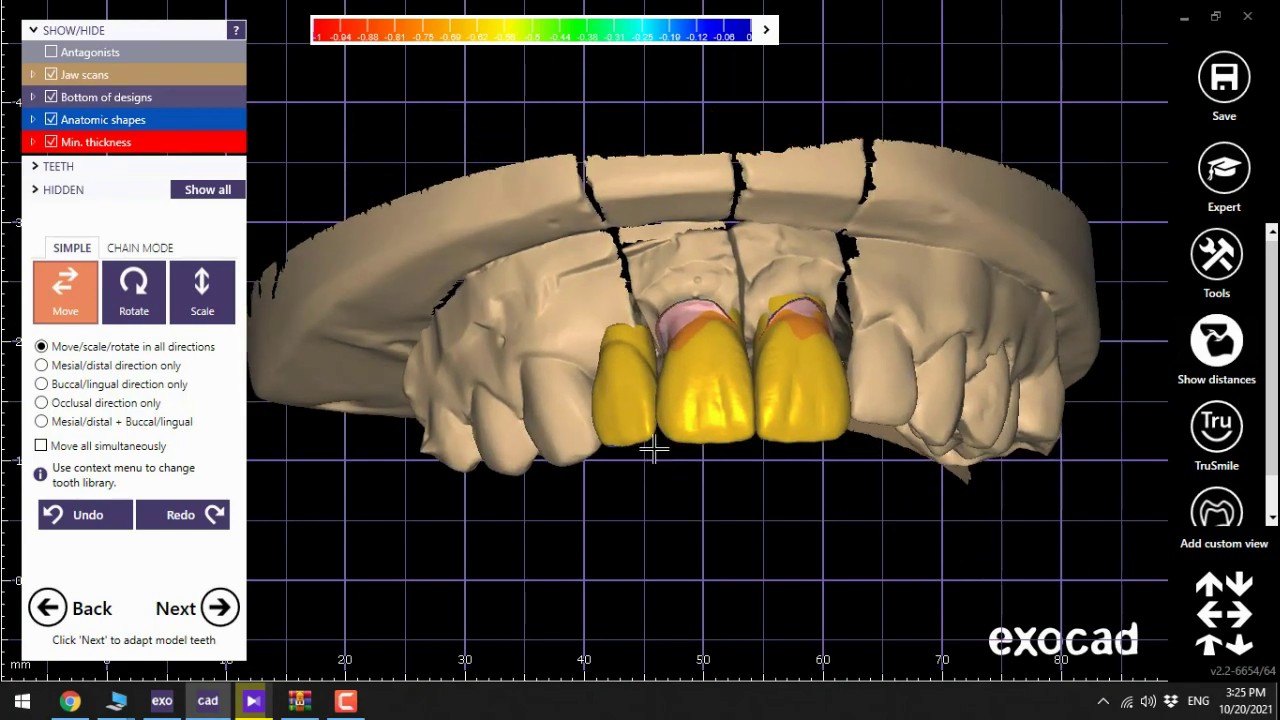
pyautogui.scroll(-3, 741, 435)
pyautogui.moveTo(749, 466); pyautogui.dragTo(761, 466, button='right')
pyautogui.scroll(4, 763, 443)
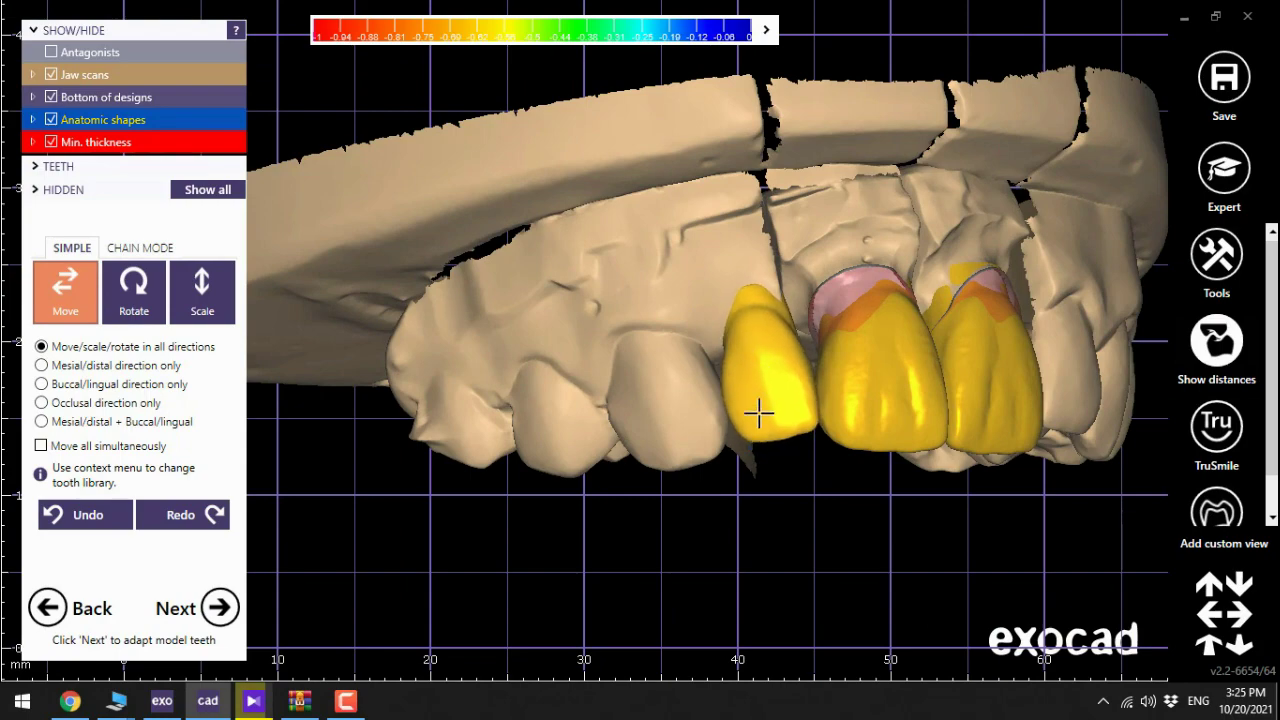
pyautogui.scroll(-3, 759, 413)
pyautogui.moveTo(759, 413); pyautogui.dragTo(731, 491, button='right')
pyautogui.scroll(4, 602, 390)
pyautogui.press('a')
pyautogui.scroll(-3, 709, 469)
pyautogui.press('a')
pyautogui.moveTo(730, 503); pyautogui.dragTo(720, 457, button='middle')
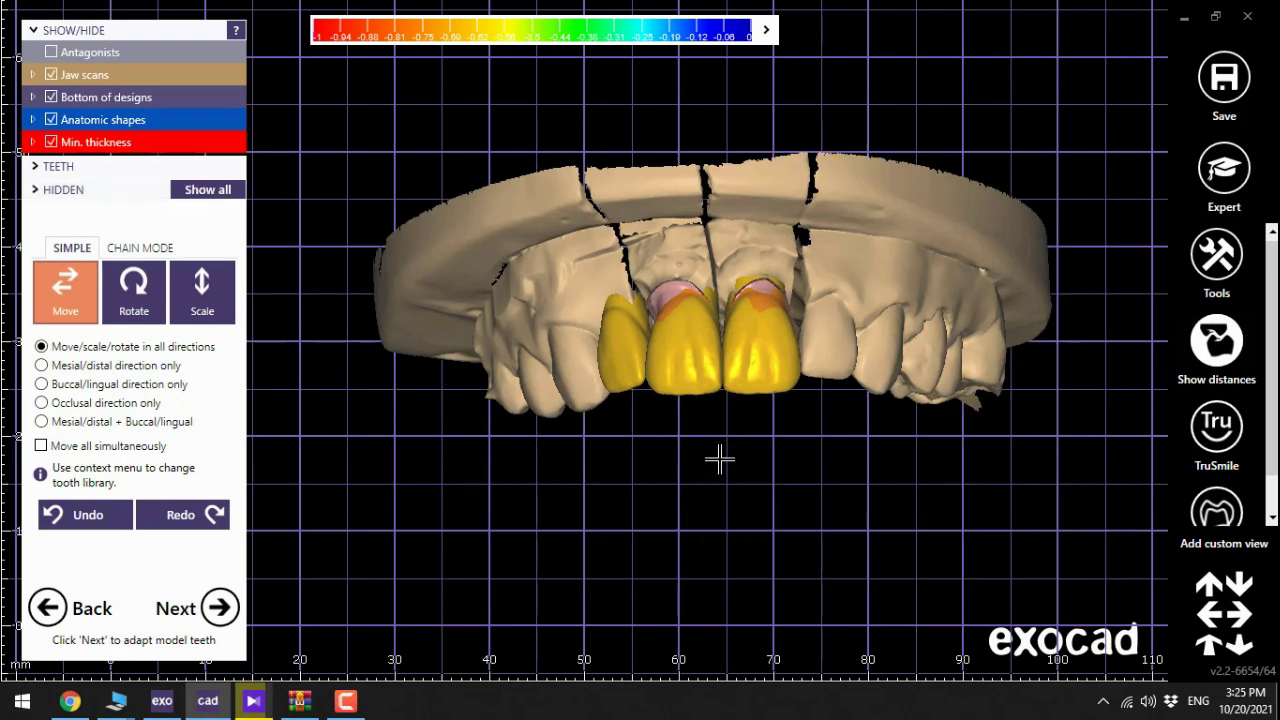
# - Advance the wizard to Free-Forming and adapt the pontic on tooth 12 to the gingiva with a desired distance of 0 mm
pyautogui.click(220, 607)
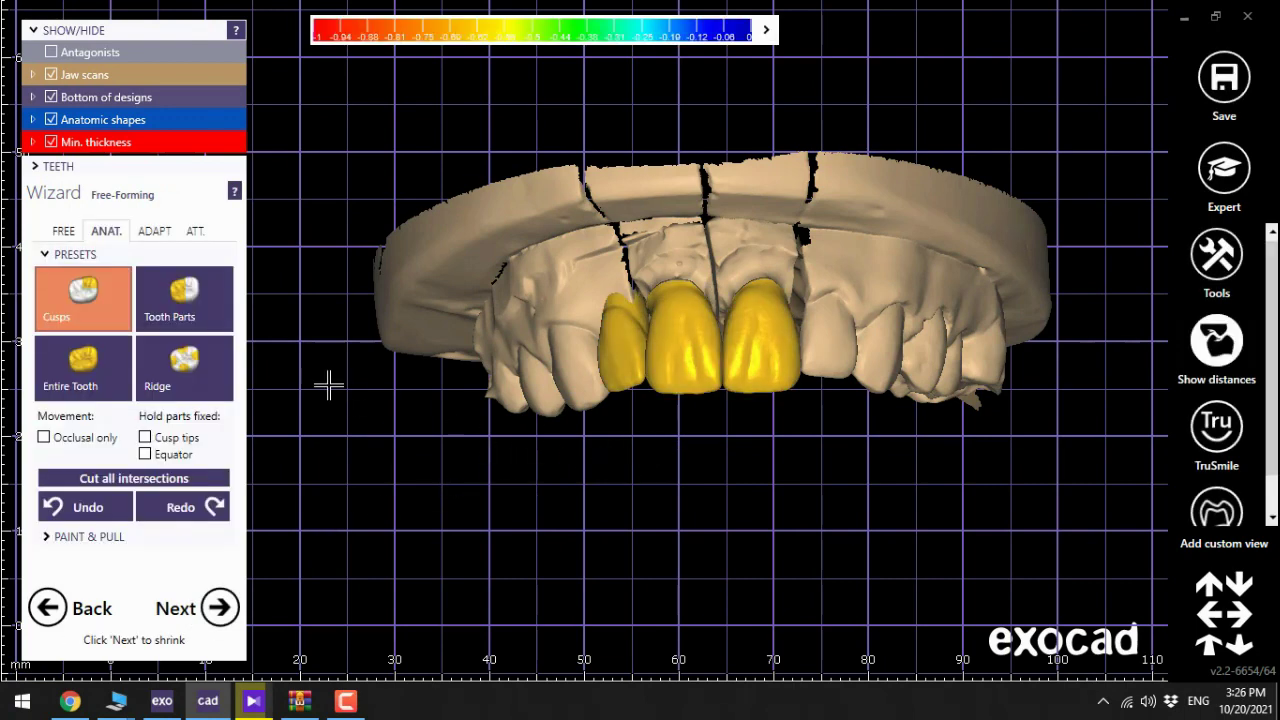
pyautogui.click(148, 230)
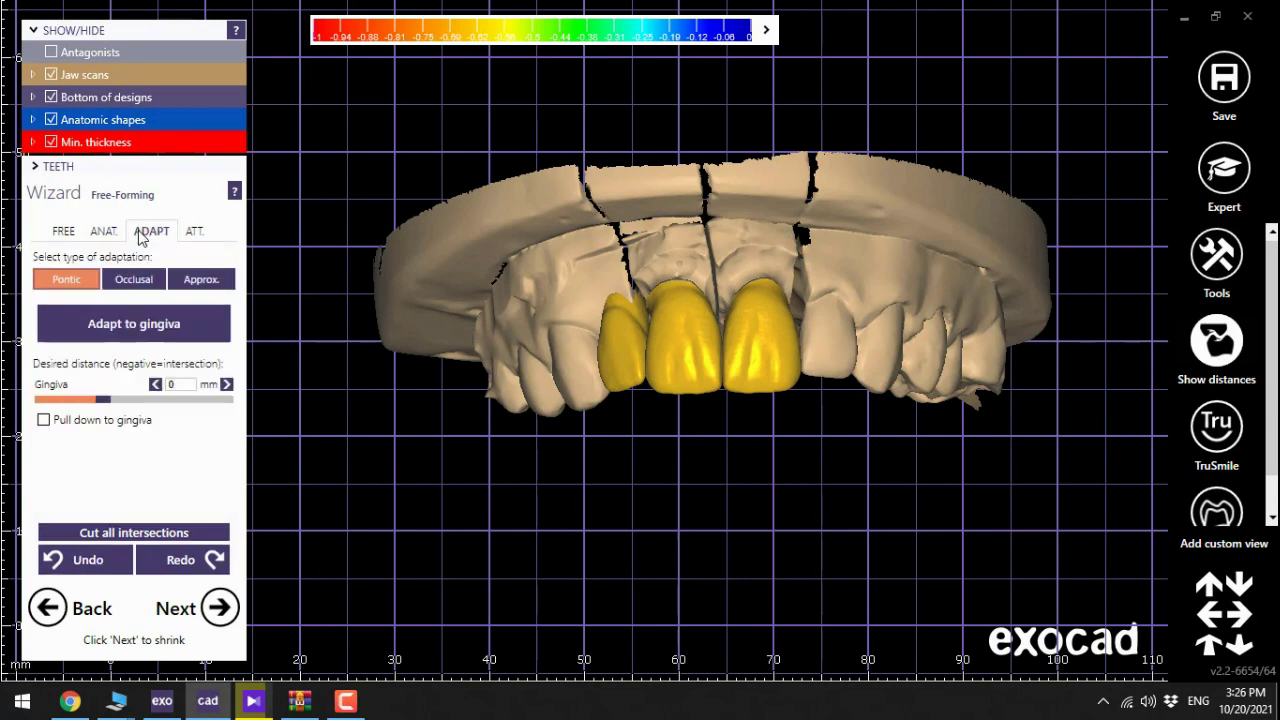
pyautogui.click(132, 336)
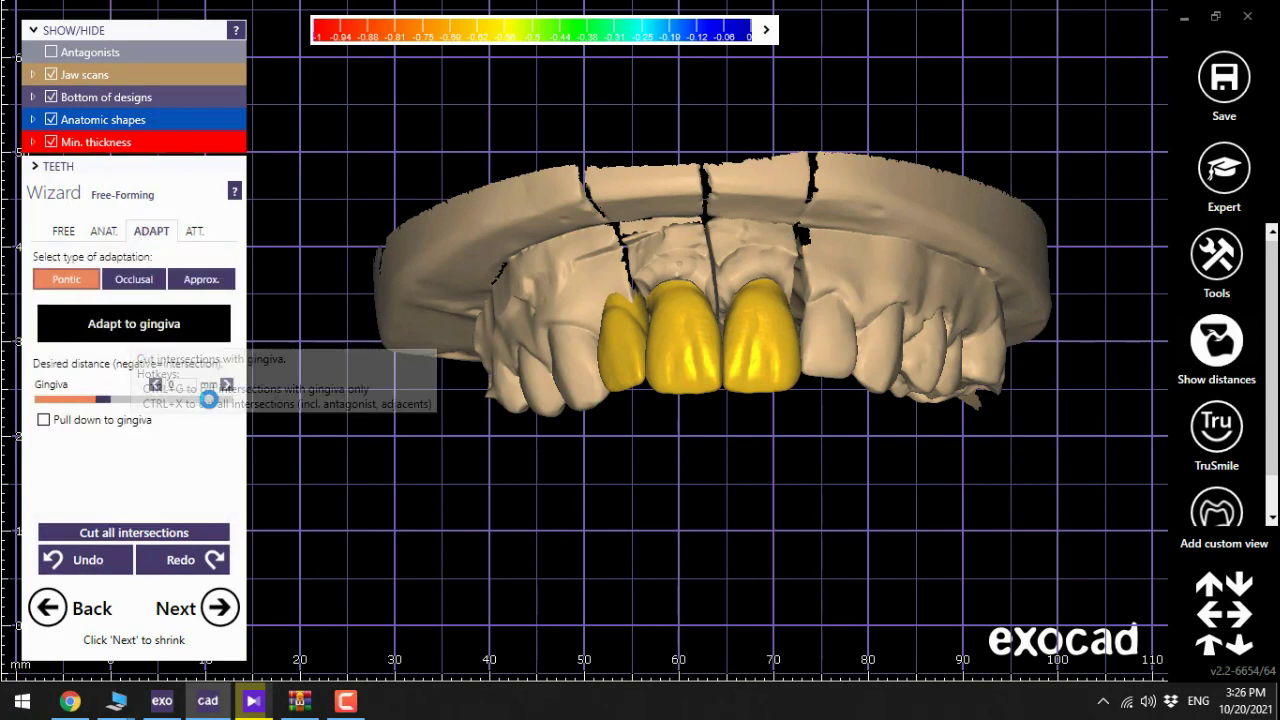
# - Hide the jaw scans and smooth the cervical edge of pontic 12 where it faces tooth 11
pyautogui.click(51, 74)
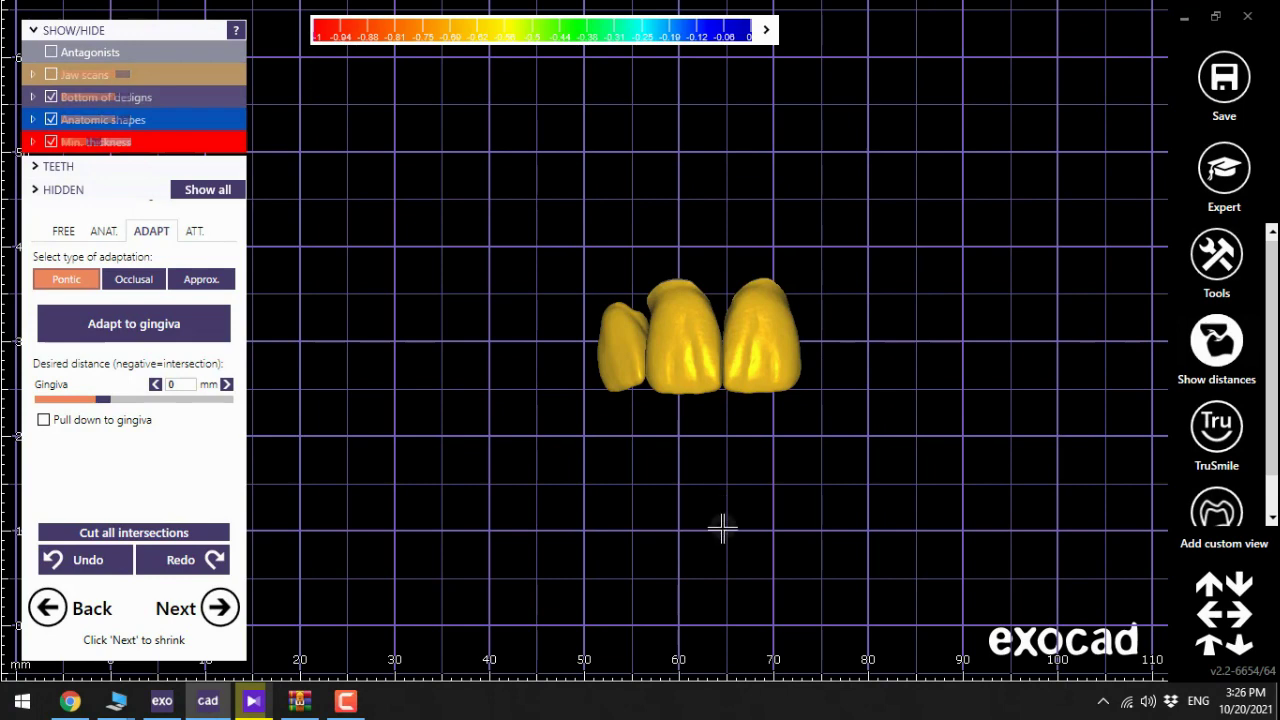
pyautogui.click(80, 235)
pyautogui.scroll(5, 641, 392)
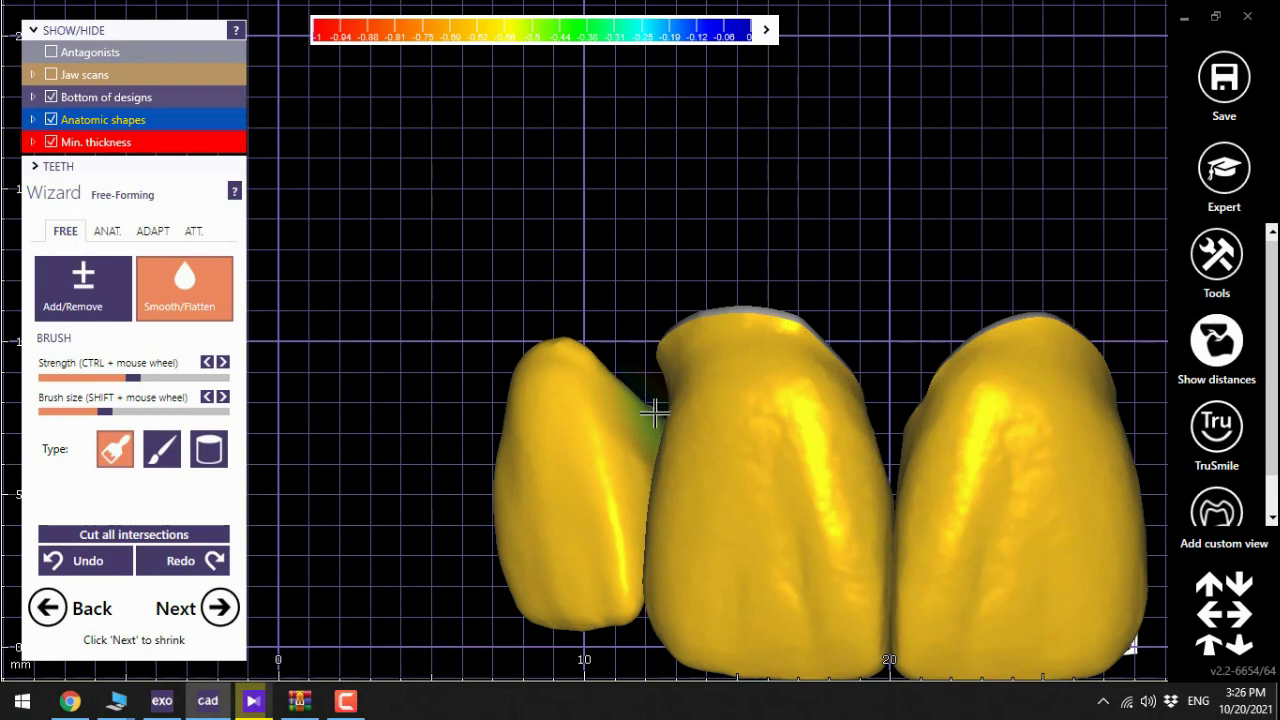
pyautogui.moveTo(653, 410)
pyautogui.mouseDown()
pyautogui.moveTo(580, 371)
pyautogui.moveTo(638, 393)
pyautogui.mouseUp()
pyautogui.scroll(-5, 660, 414)
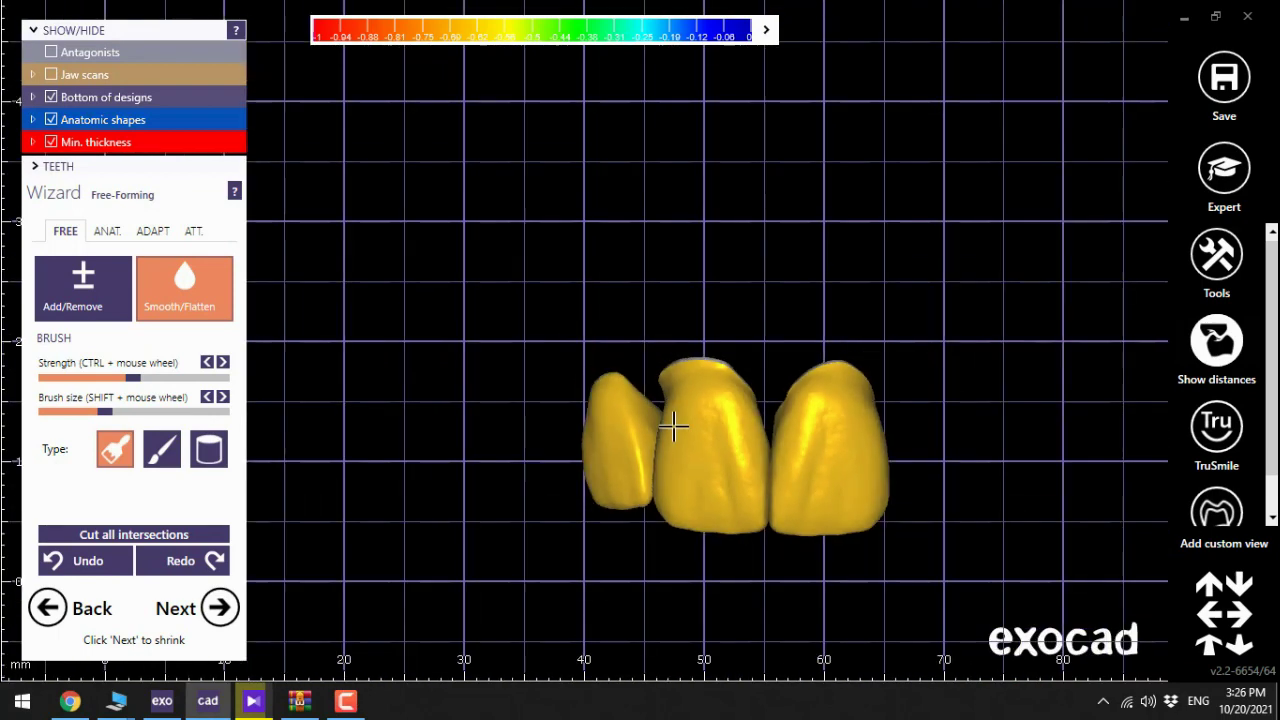
pyautogui.moveTo(674, 426); pyautogui.dragTo(633, 435, button='right')
pyautogui.scroll(5, 633, 435)
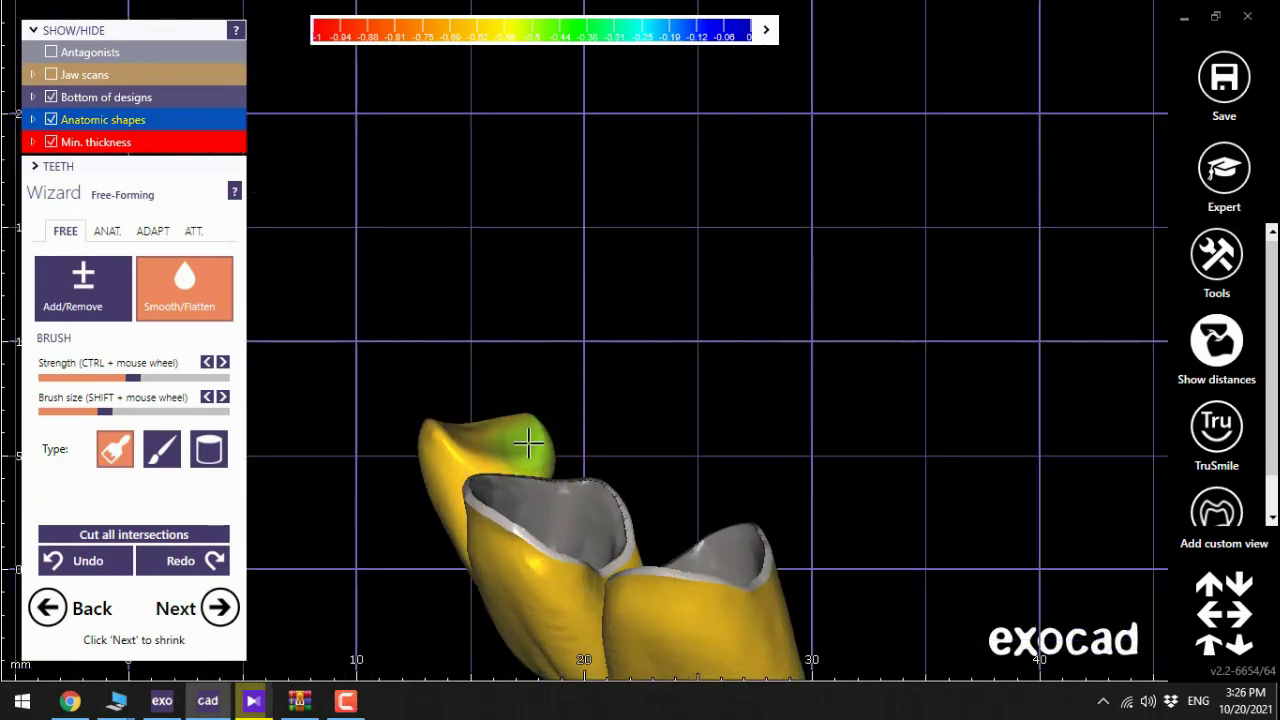
pyautogui.scroll(-5, 517, 427)
pyautogui.moveTo(517, 427); pyautogui.dragTo(736, 561, button='right')
# - Show the jaw scans and antagonists again and examine the incisal edges of the bridge against the lower teeth
pyautogui.press('space')
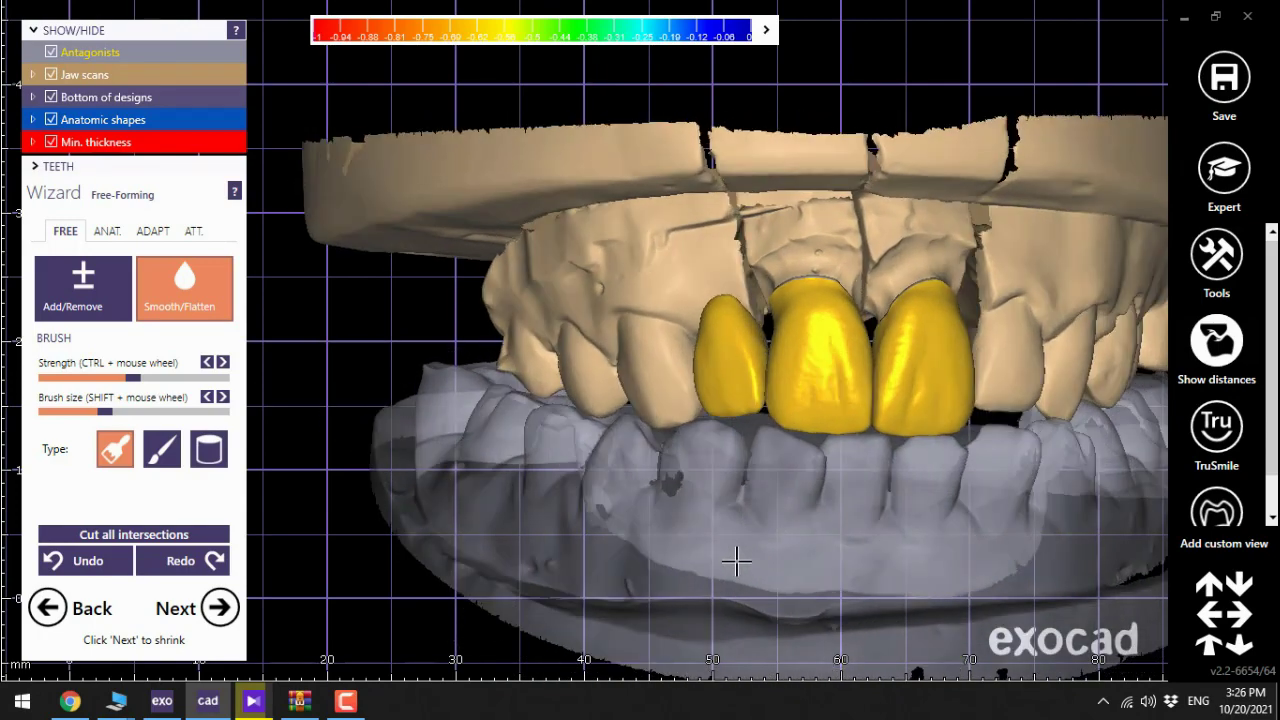
pyautogui.press('space')
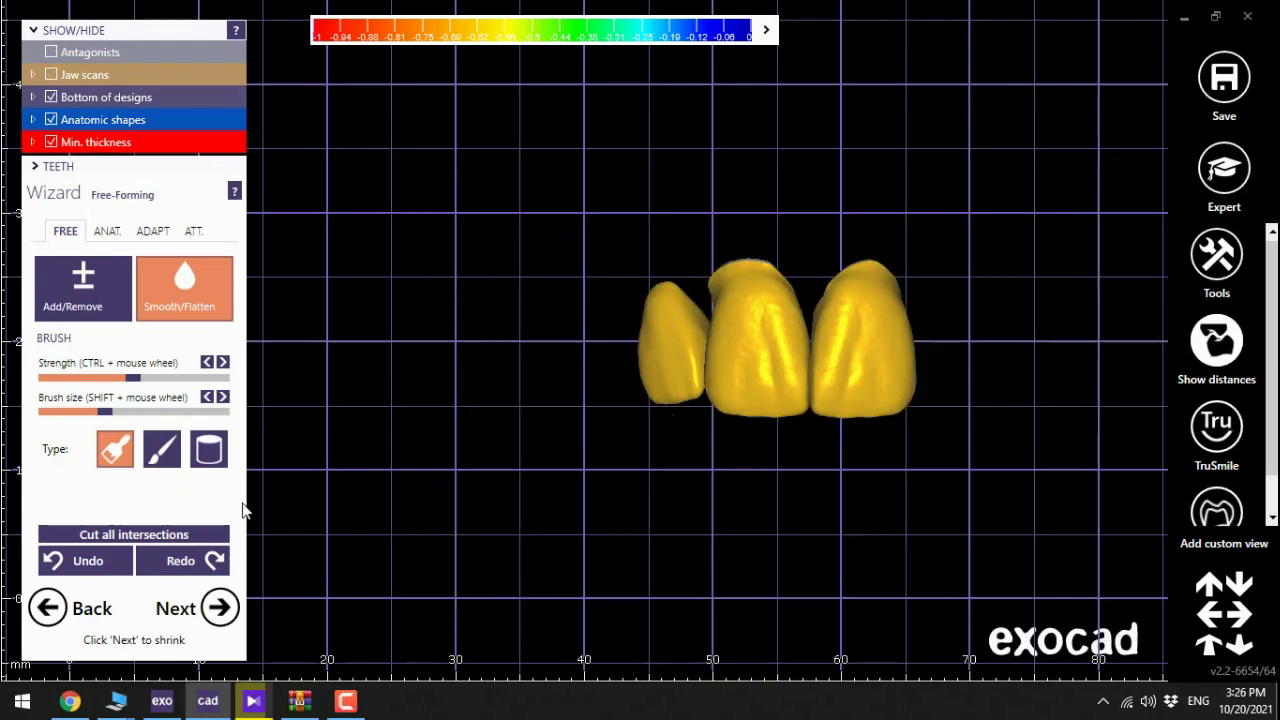
pyautogui.click(51, 74)
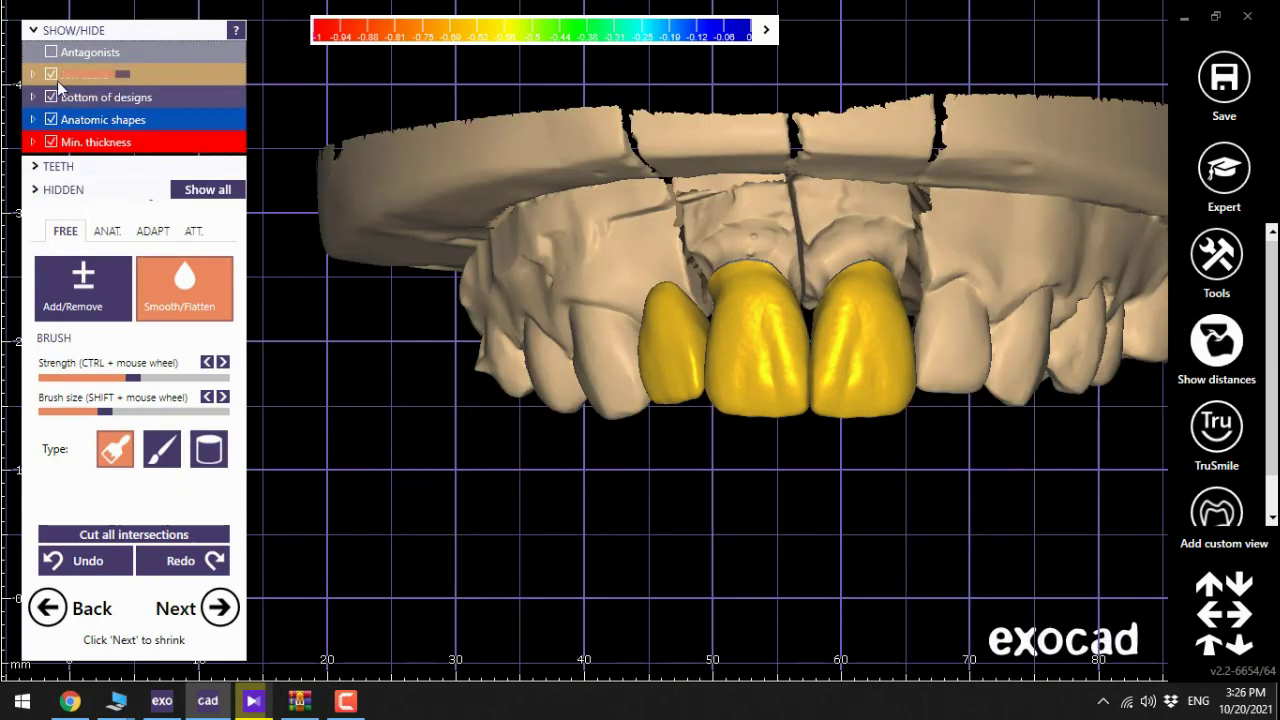
pyautogui.click(51, 53)
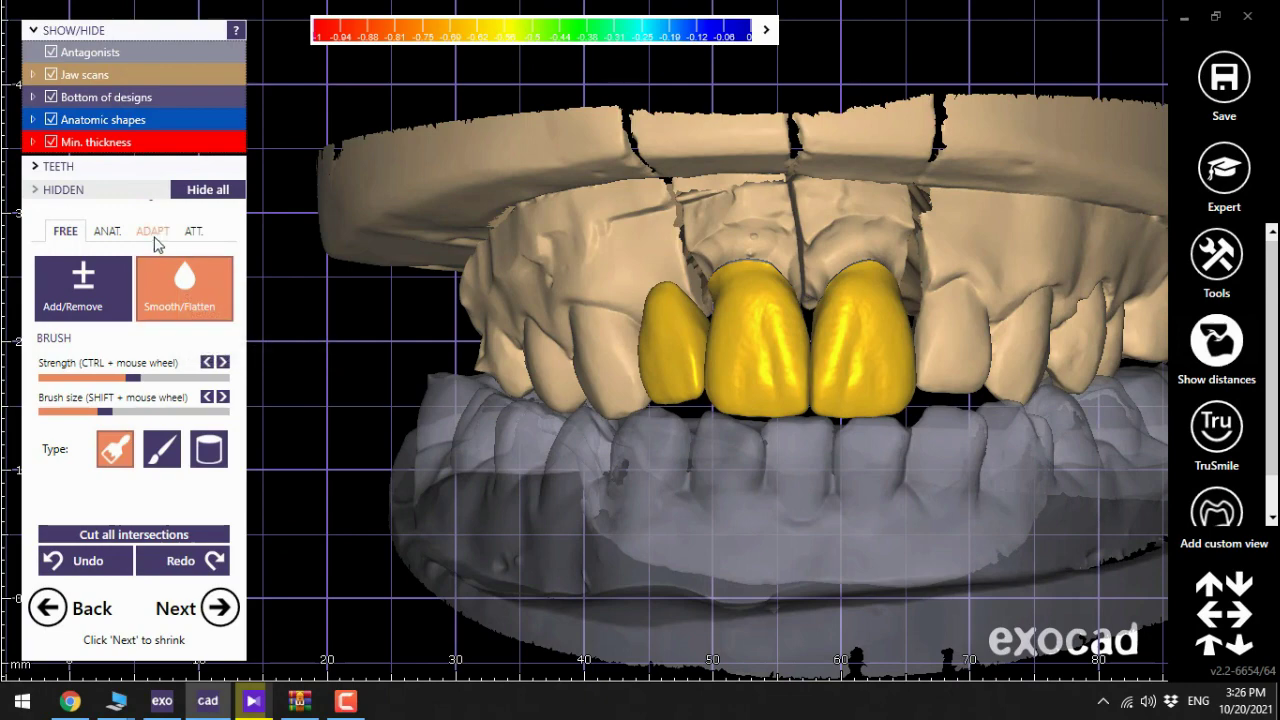
pyautogui.click(112, 236)
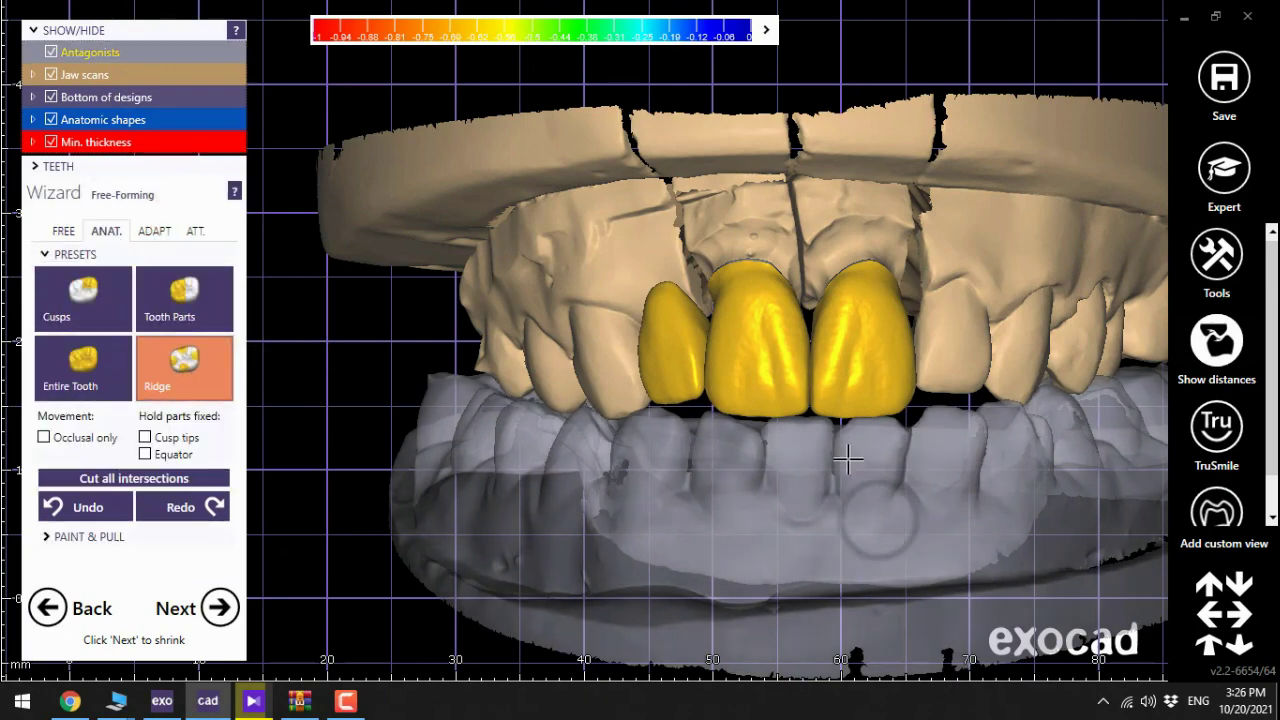
pyautogui.scroll(5, 847, 458)
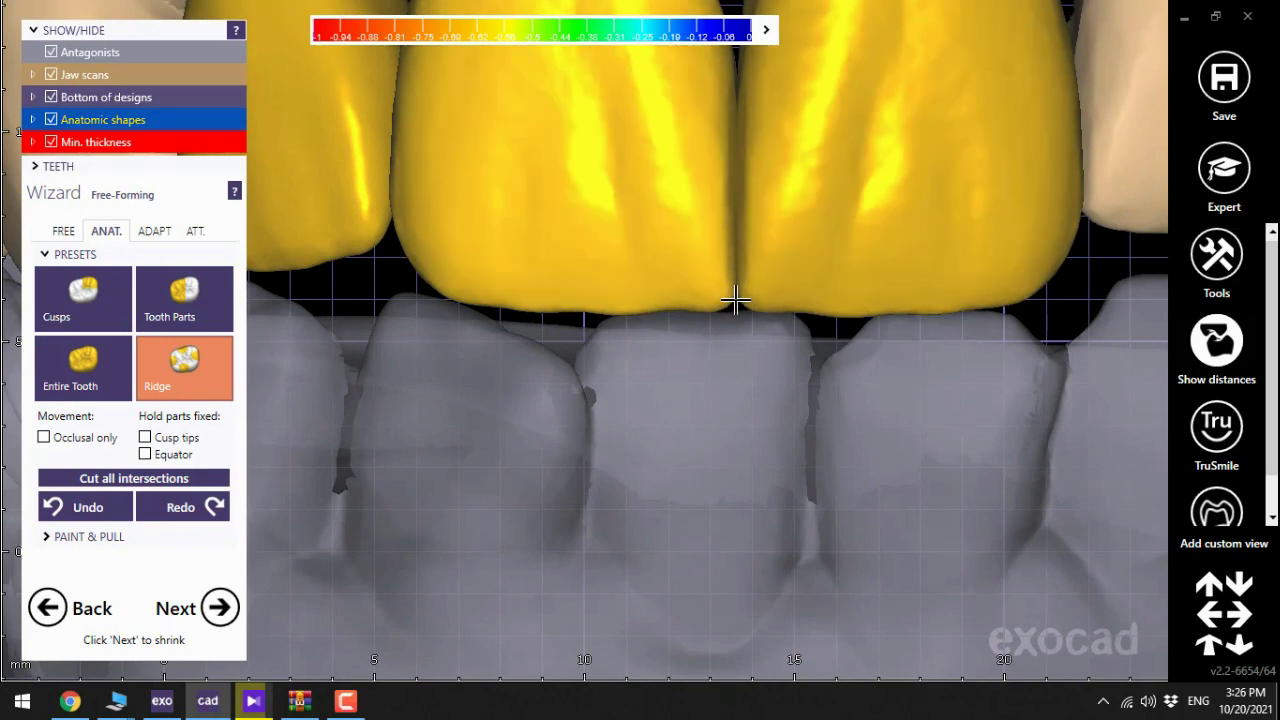
pyautogui.scroll(-5, 757, 325)
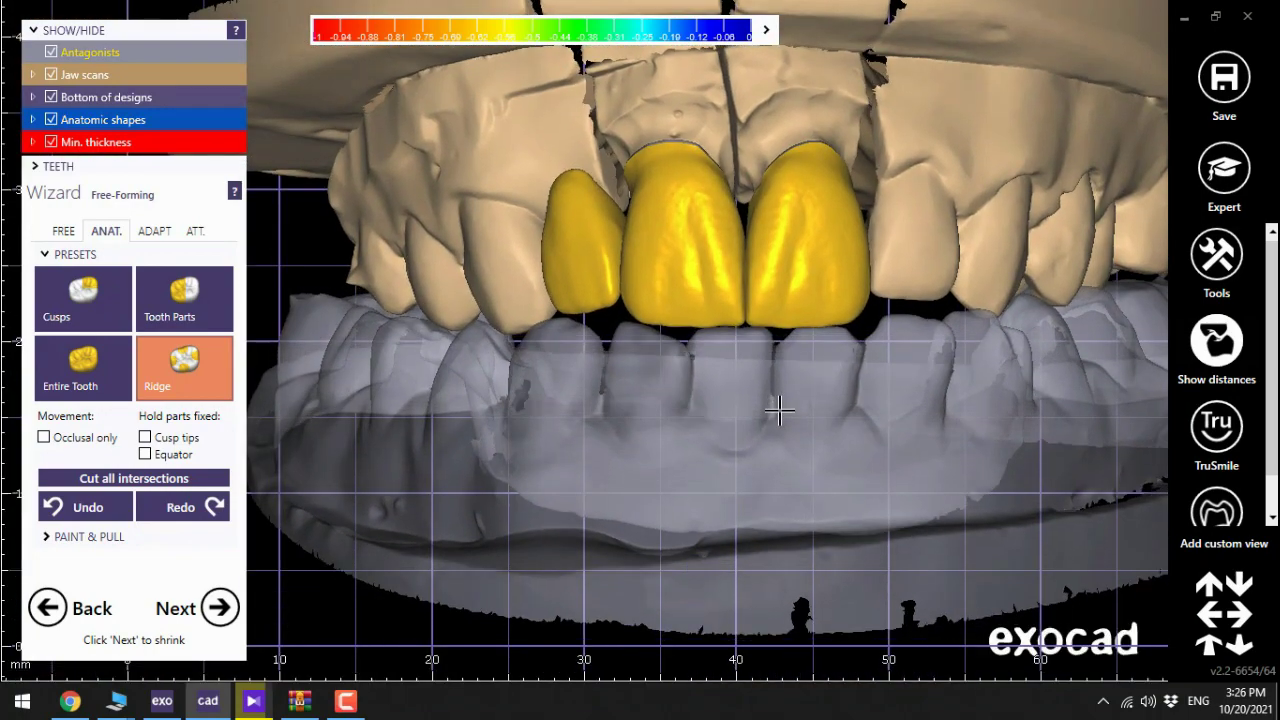
pyautogui.moveTo(780, 410); pyautogui.dragTo(778, 411, button='right')
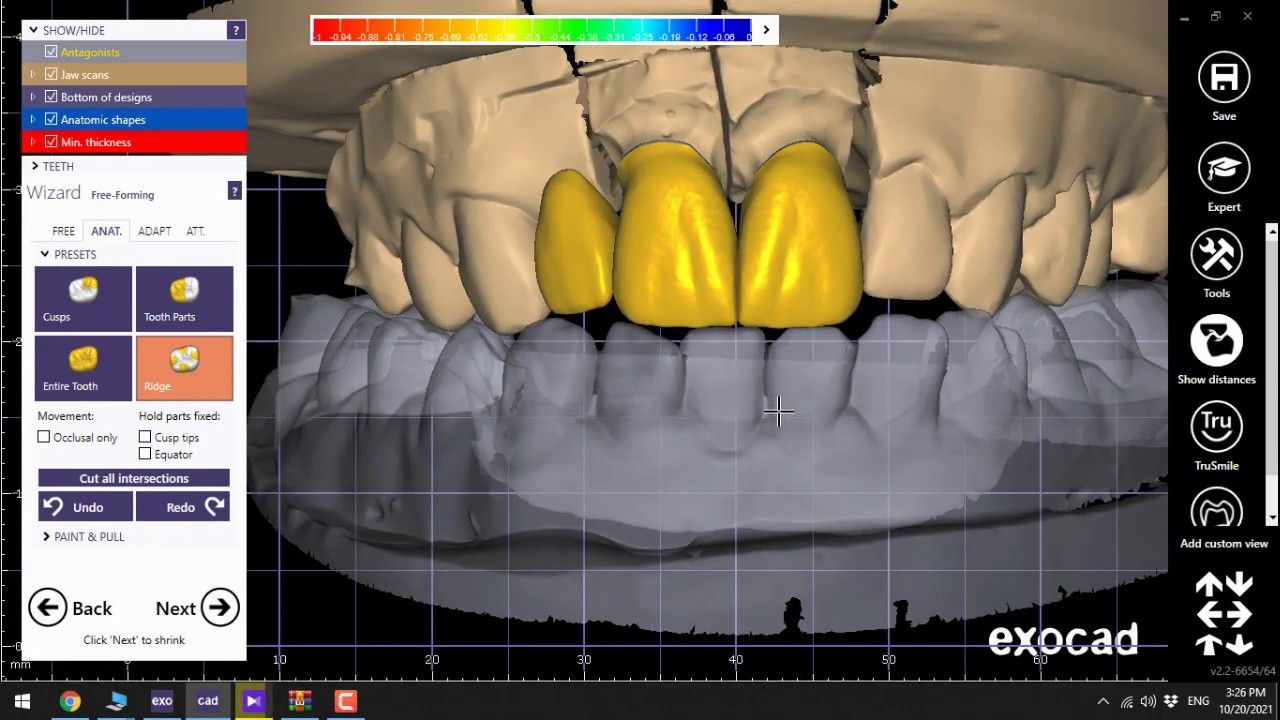
pyautogui.scroll(-1, 785, 478)
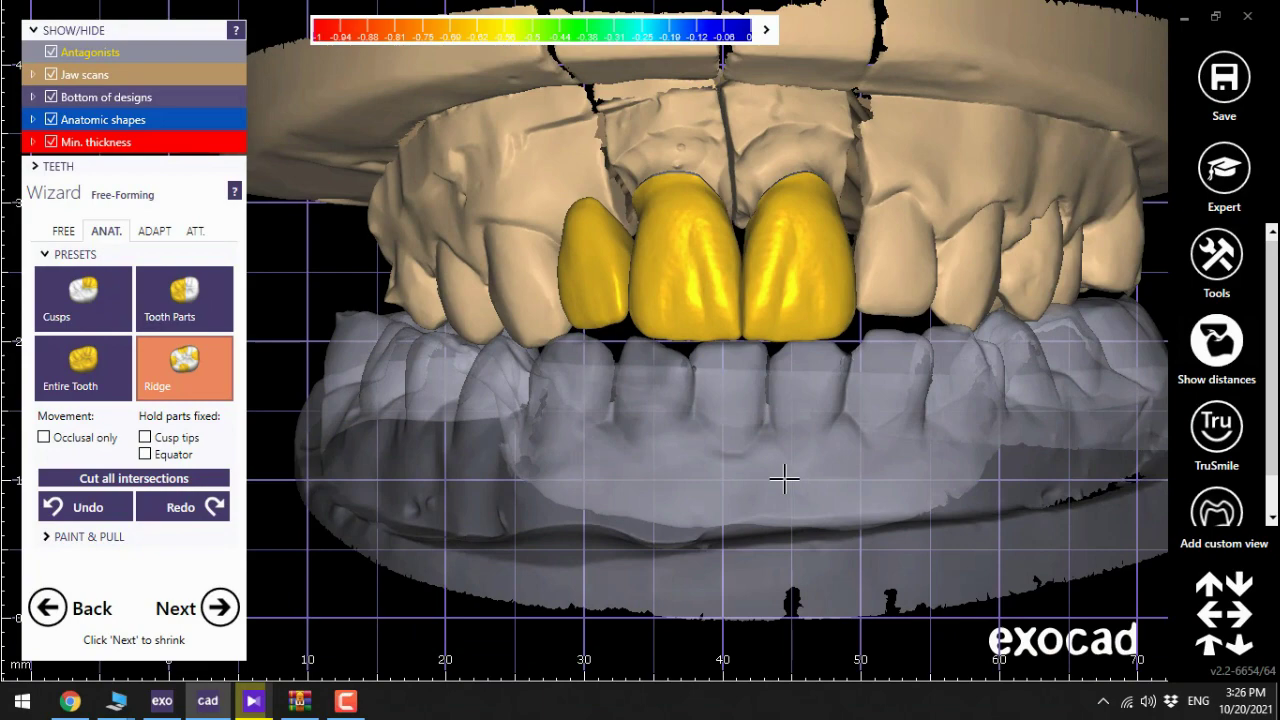
pyautogui.moveTo(782, 480); pyautogui.dragTo(773, 491, button='middle')
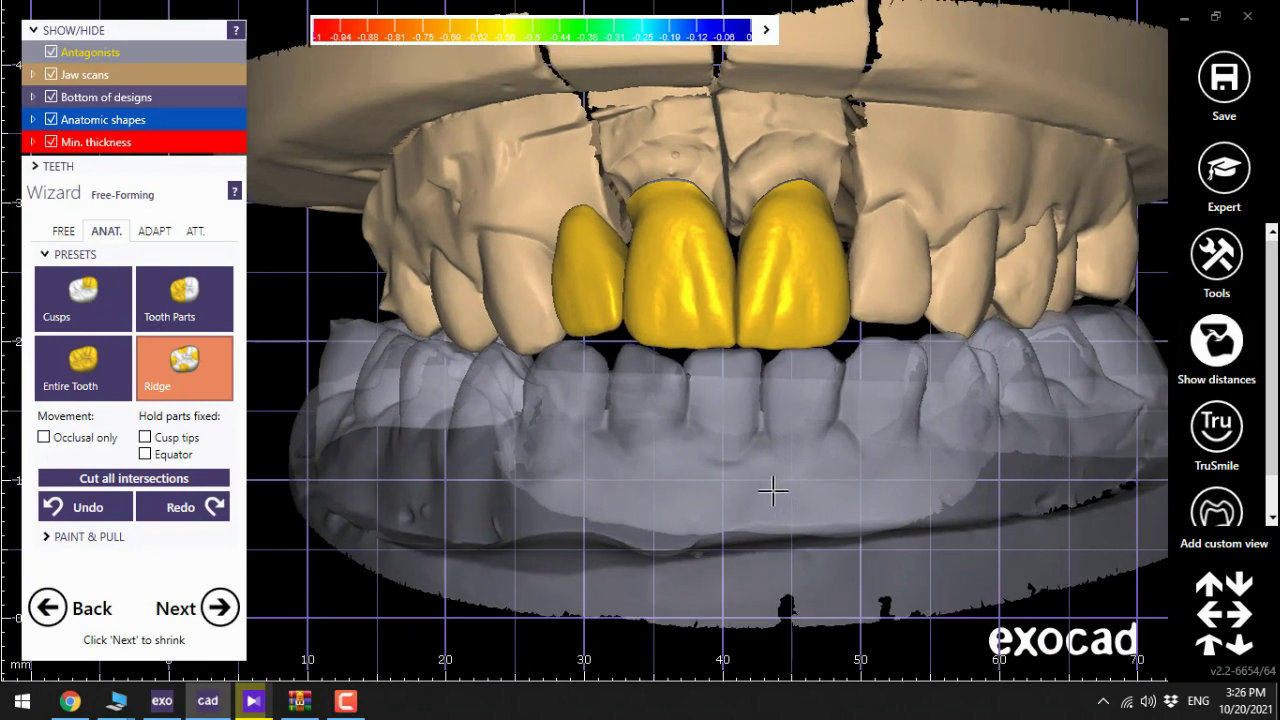
pyautogui.scroll(-4, 697, 486)
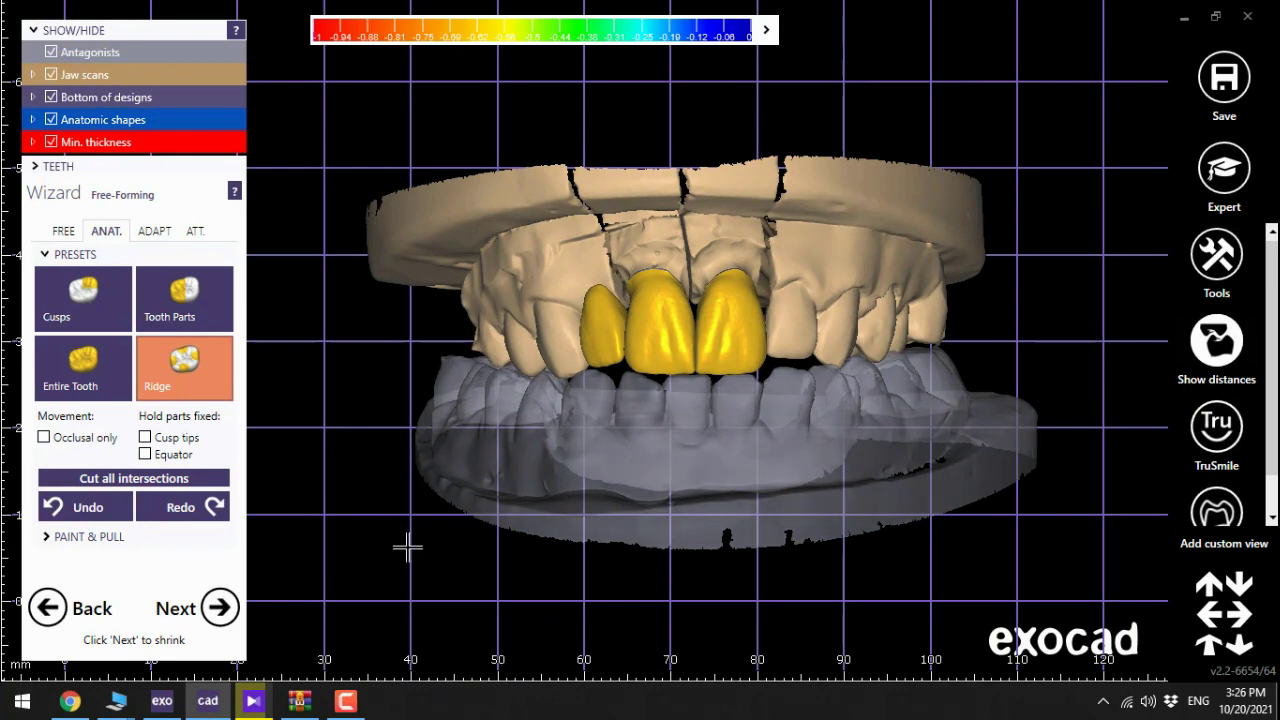
# - Finish free-forming, shrink the anatomic shapes into reduced parts and advance the wizard to Connectors
pyautogui.click(222, 608)
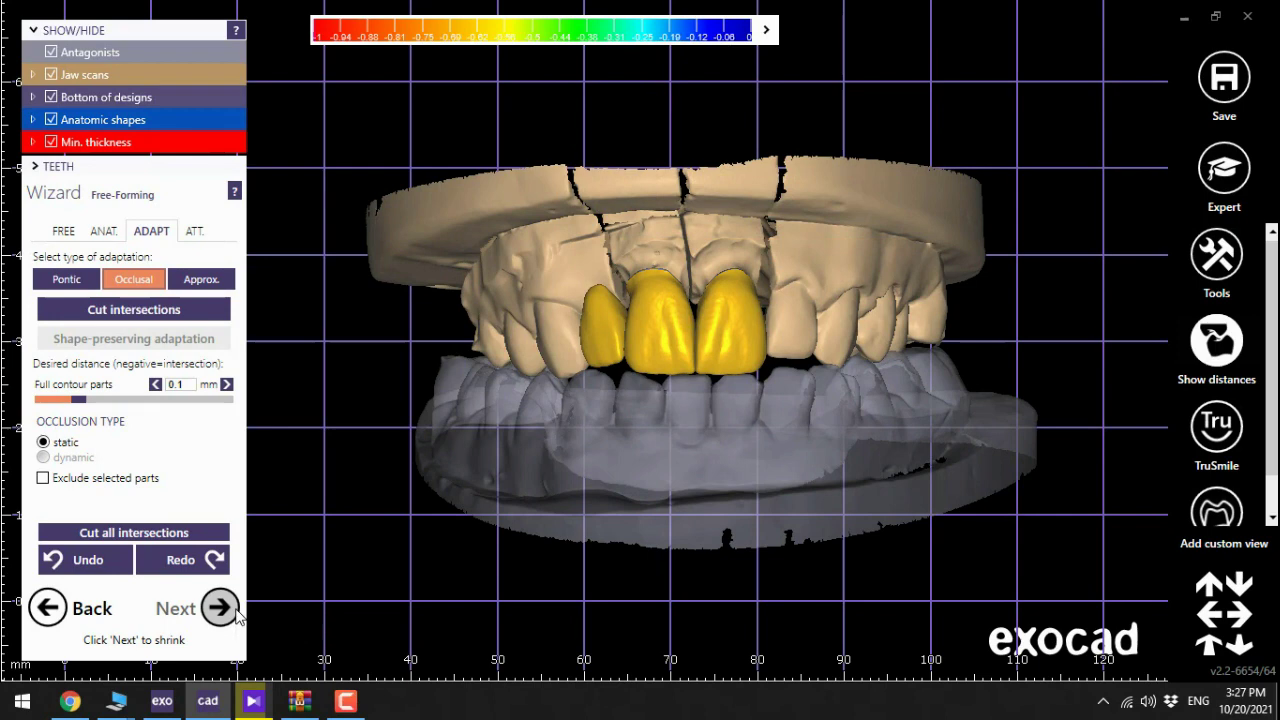
pyautogui.click(237, 613)
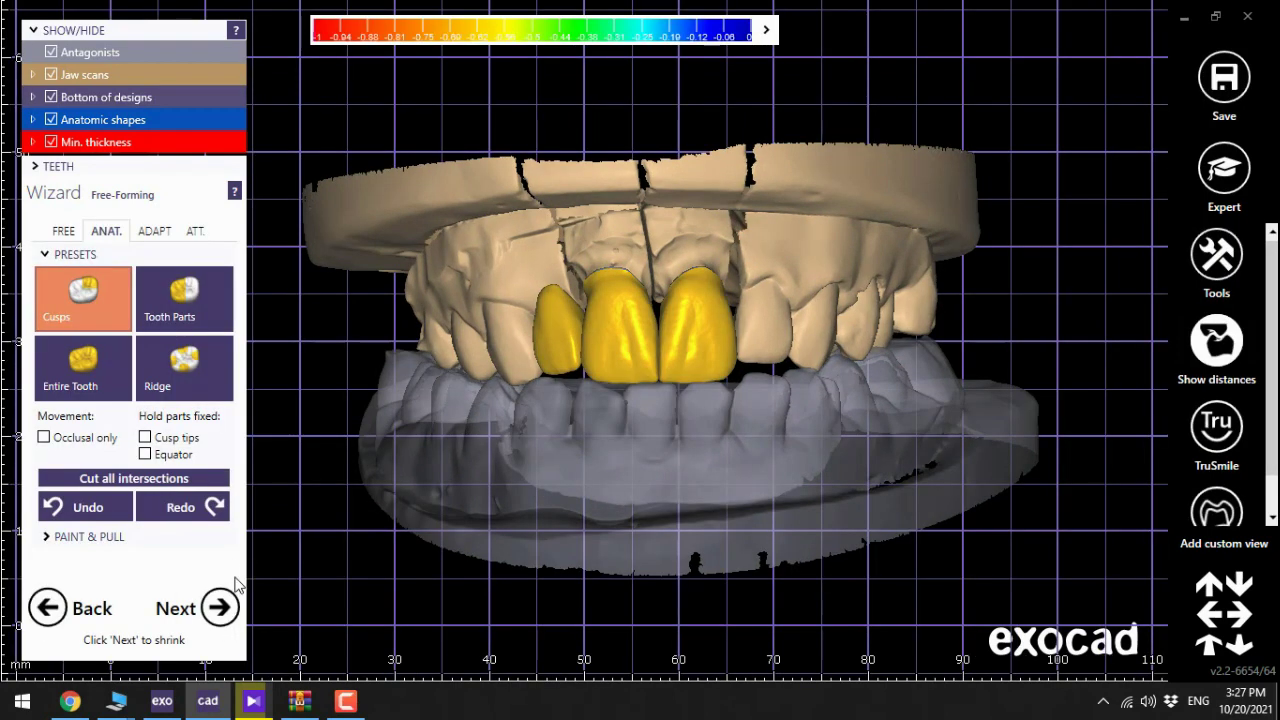
pyautogui.click(218, 610)
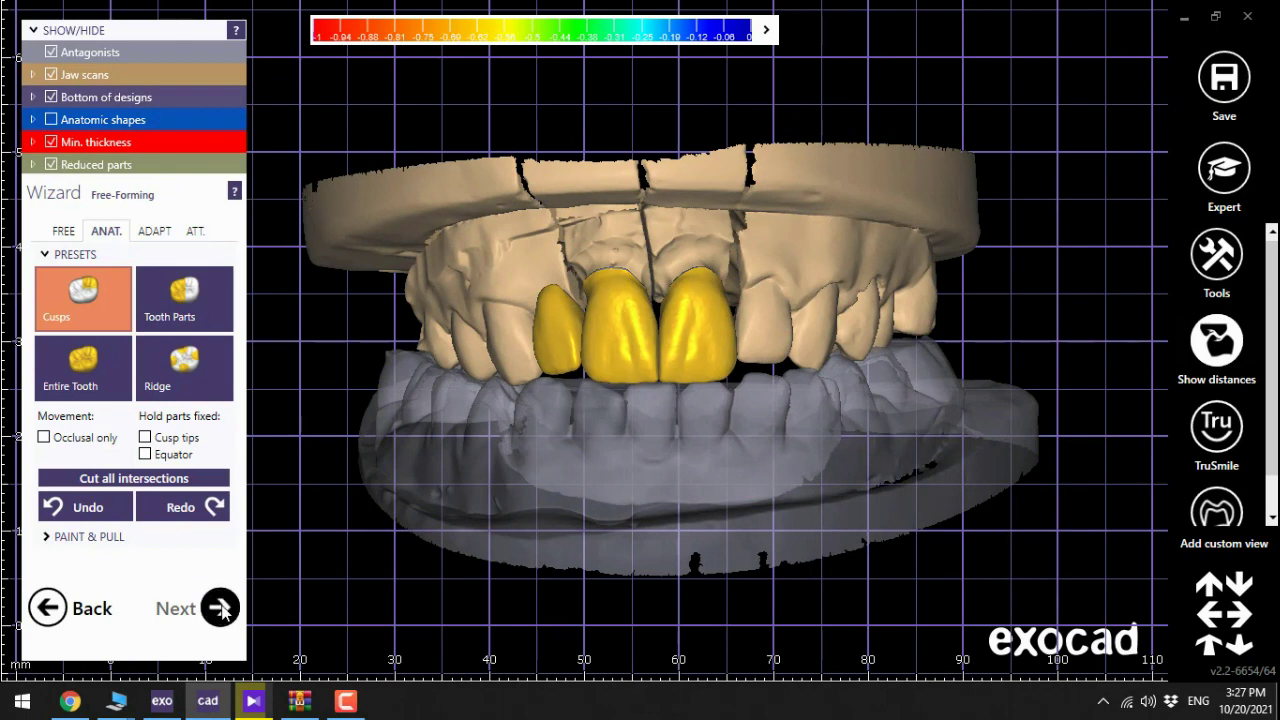
pyautogui.click(221, 612)
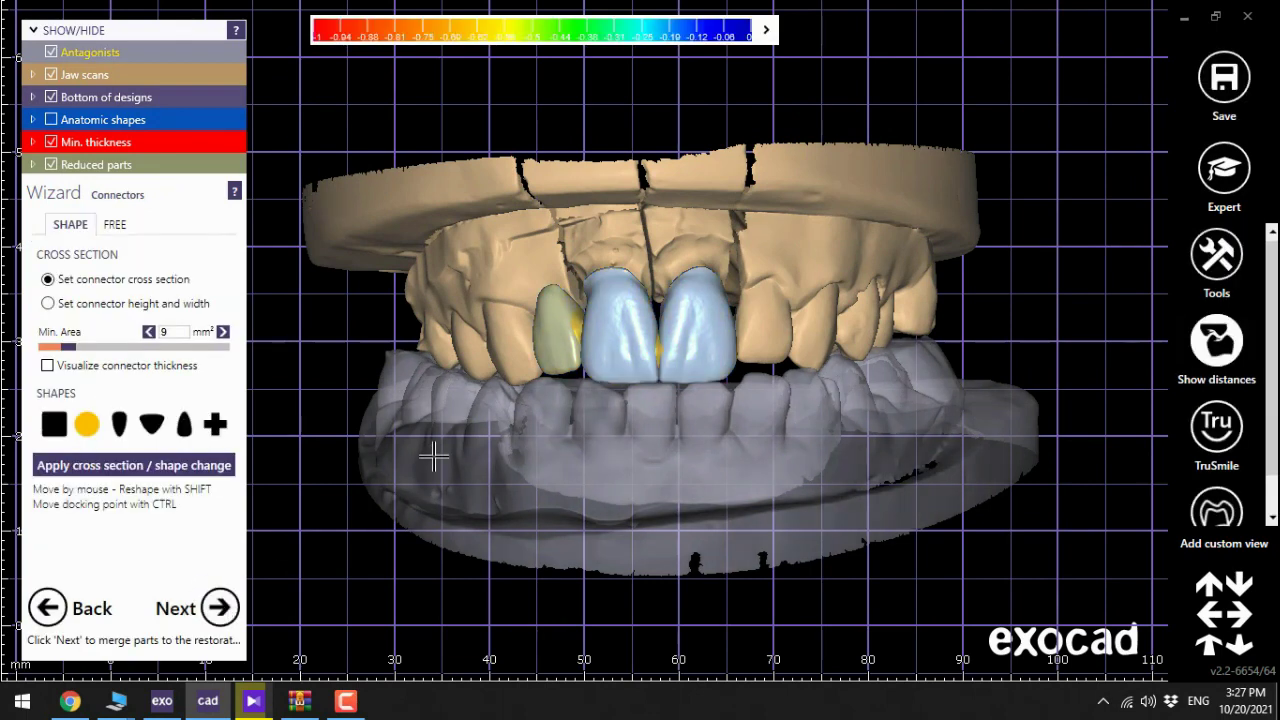
# - Hide the antagonists and examine both connectors of the bridge from the palatal and incisal sides
pyautogui.scroll(-3, 292, 553)
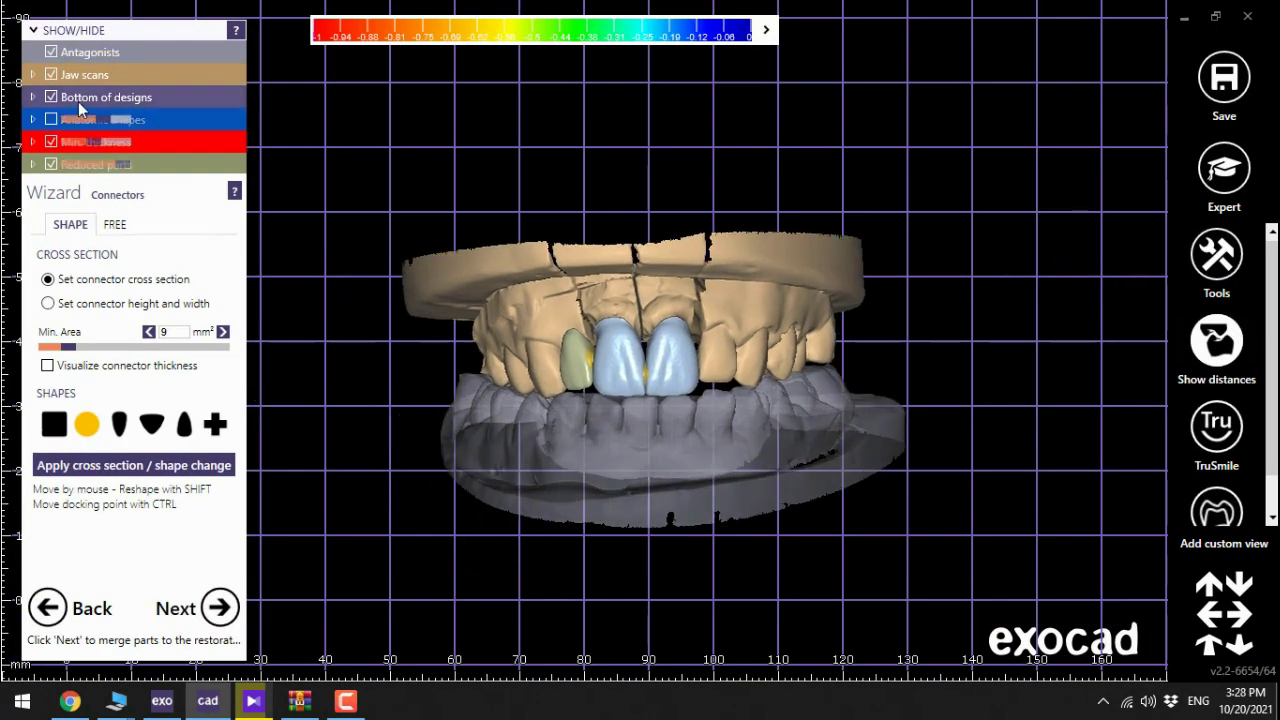
pyautogui.click(51, 52)
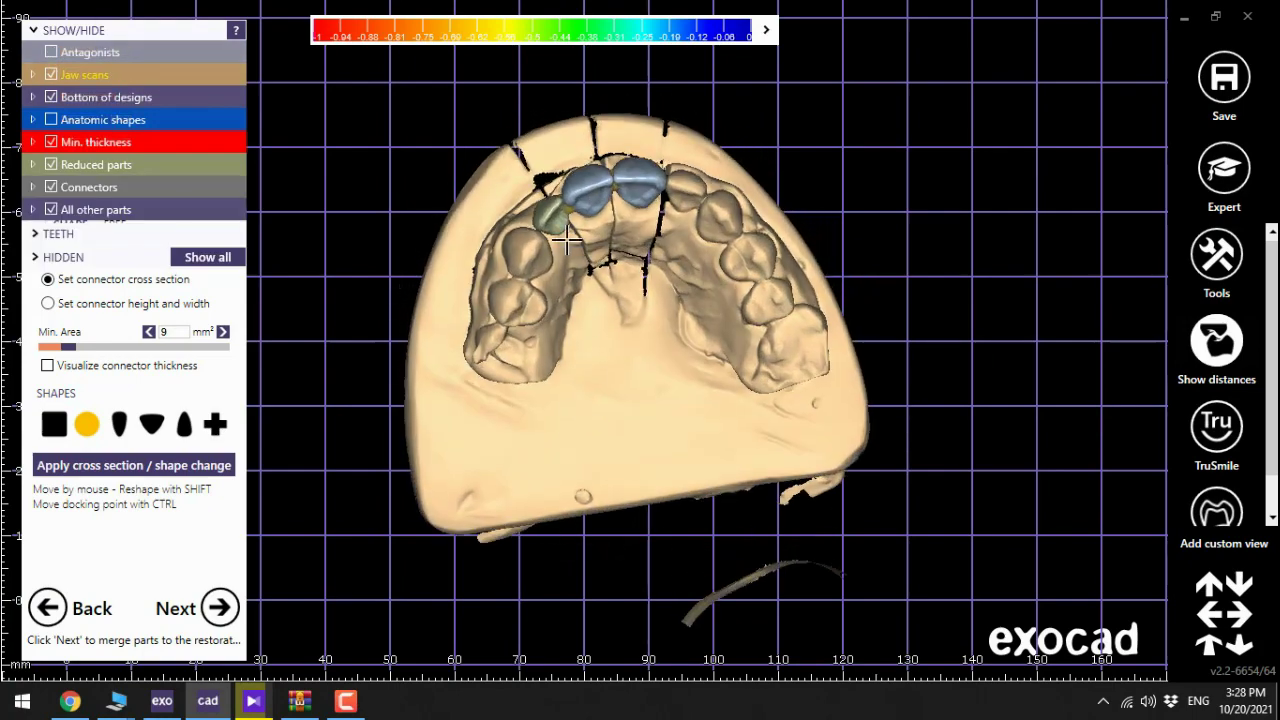
pyautogui.scroll(5, 563, 293)
pyautogui.scroll(3, 563, 293)
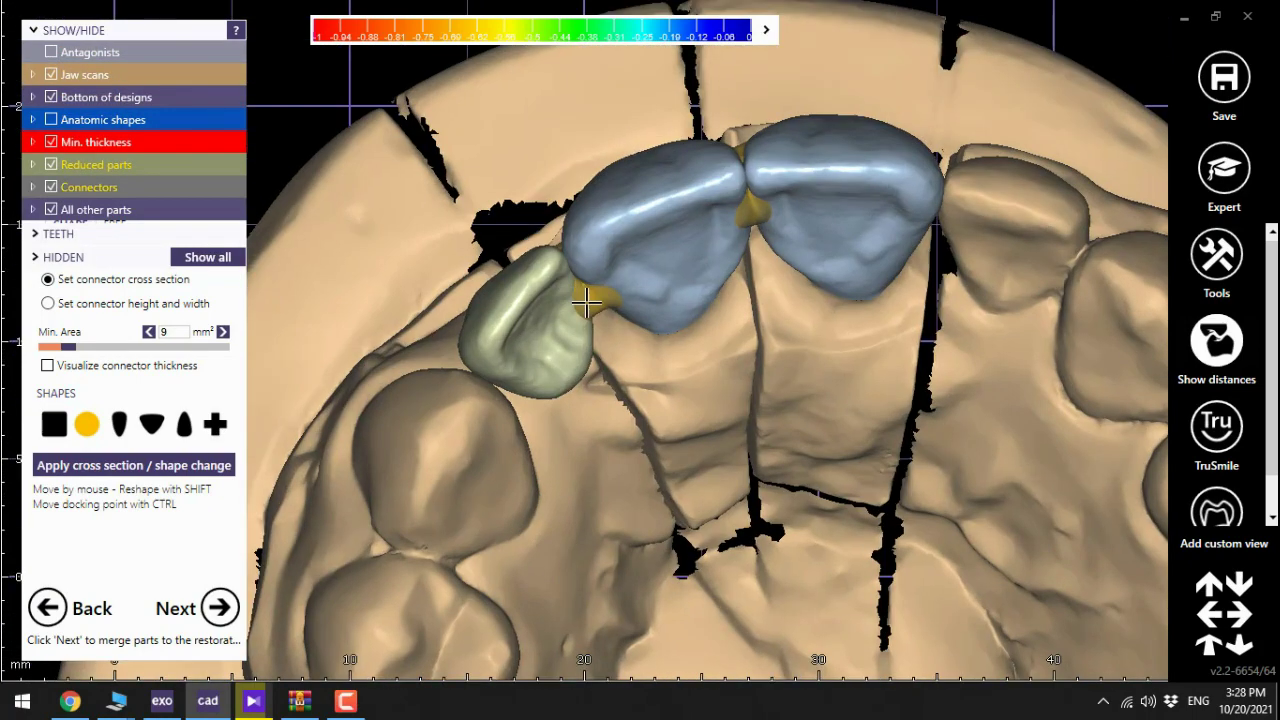
pyautogui.moveTo(620, 336); pyautogui.dragTo(656, 336, button='right')
pyautogui.moveTo(770, 238); pyautogui.dragTo(798, 269, button='right')
pyautogui.moveTo(798, 269); pyautogui.dragTo(794, 294)
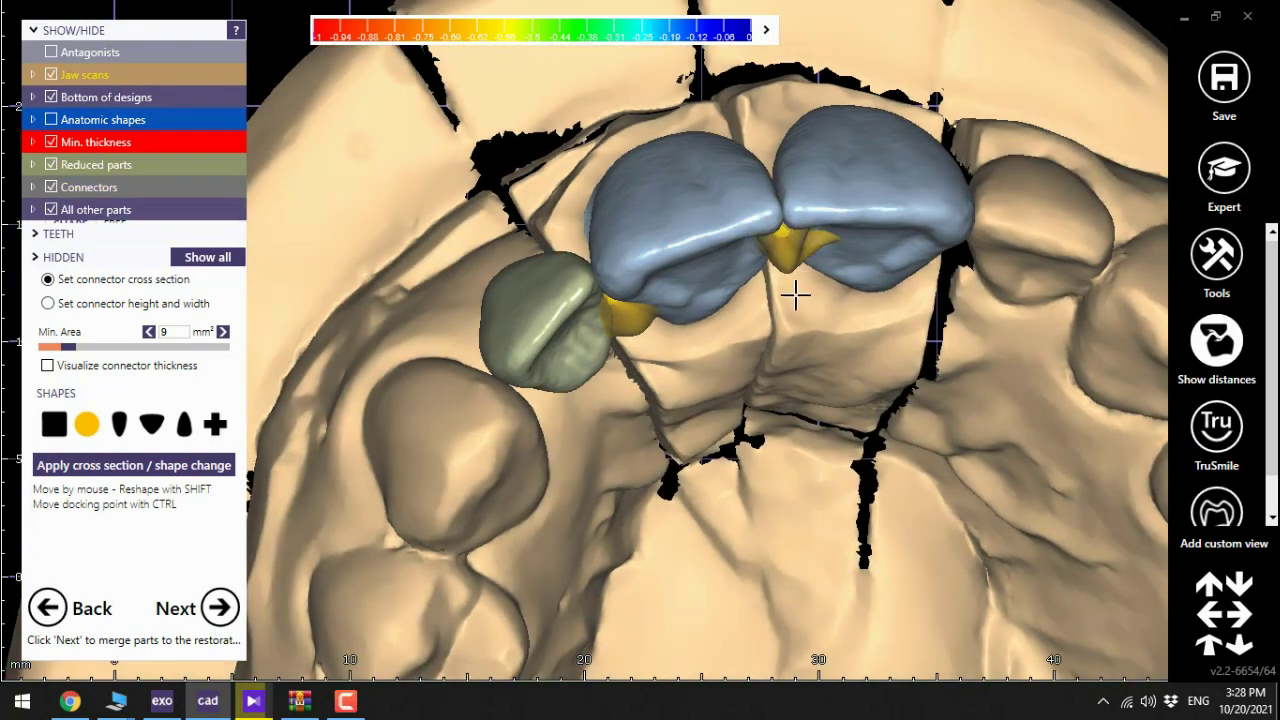
pyautogui.moveTo(794, 294); pyautogui.dragTo(794, 280, button='right')
pyautogui.moveTo(754, 297); pyautogui.dragTo(764, 315)
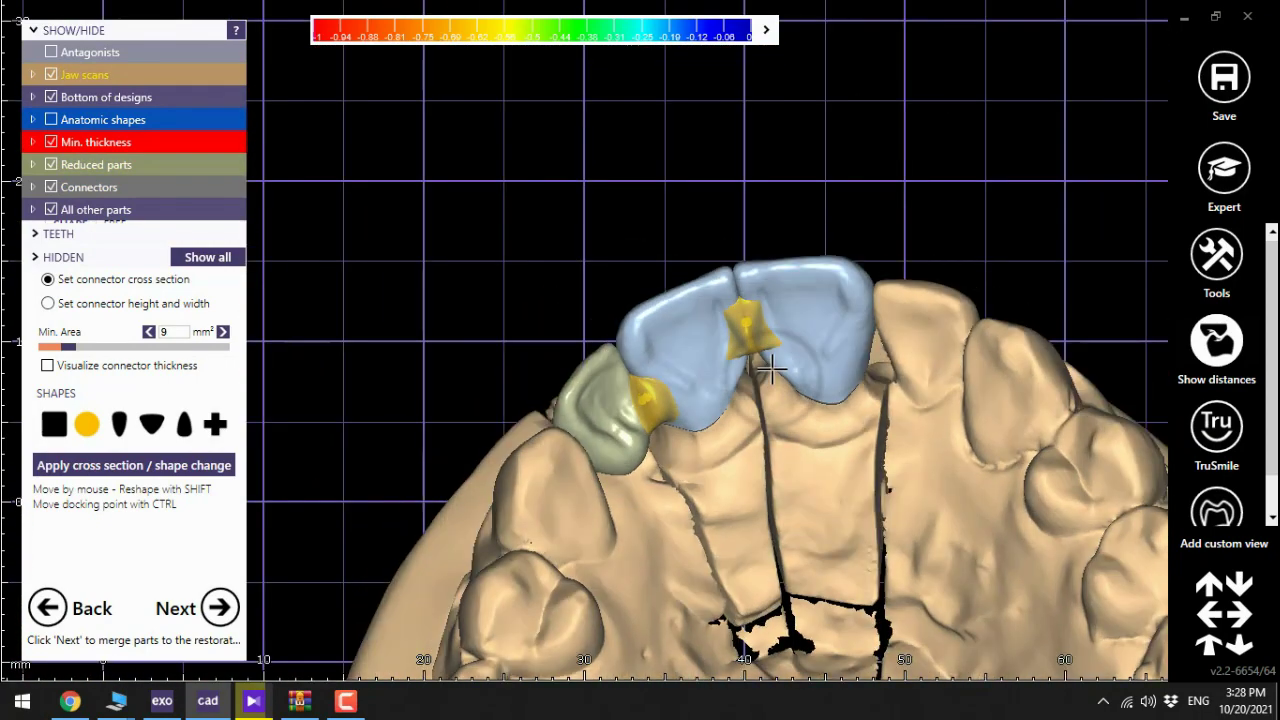
# - Extend the connector between teeth 12 and 11 towards the incisal edge by freely moving its upper control points
pyautogui.click(165, 31)
pyautogui.click(581, 449)
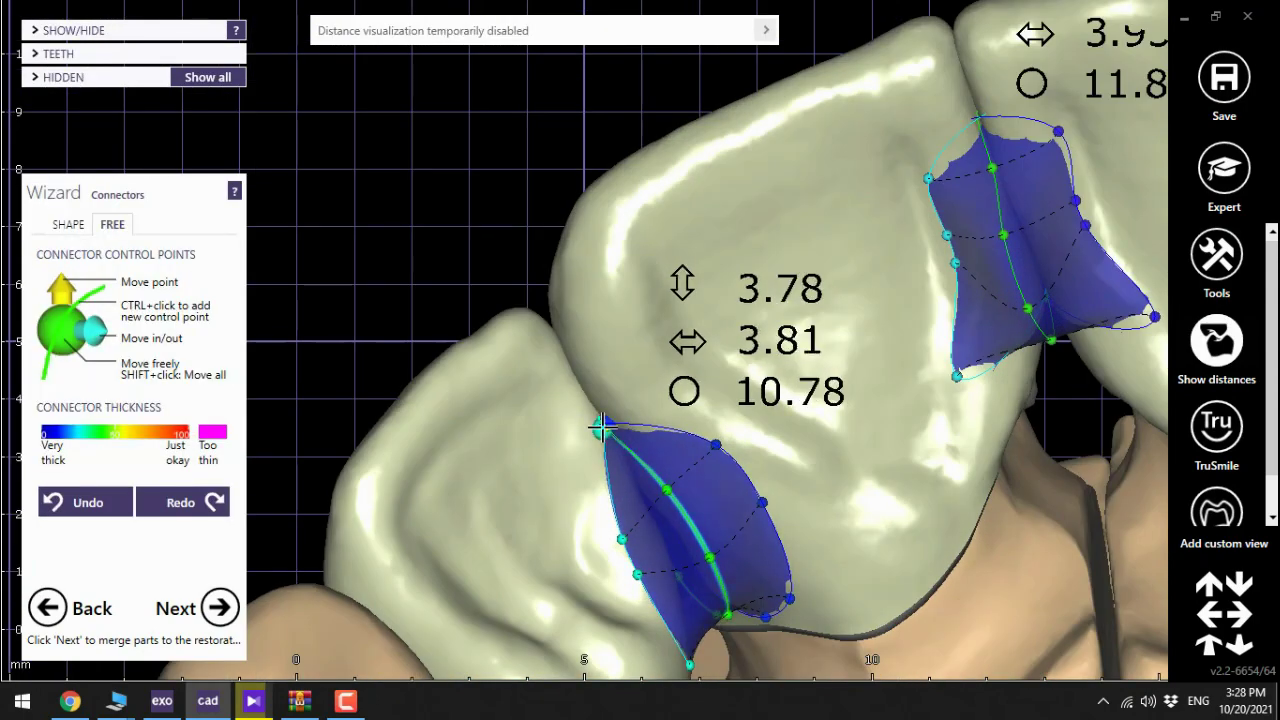
pyautogui.moveTo(602, 426); pyautogui.dragTo(602, 366)
pyautogui.moveTo(606, 430); pyautogui.dragTo(580, 374)
pyautogui.scroll(-4, 634, 450)
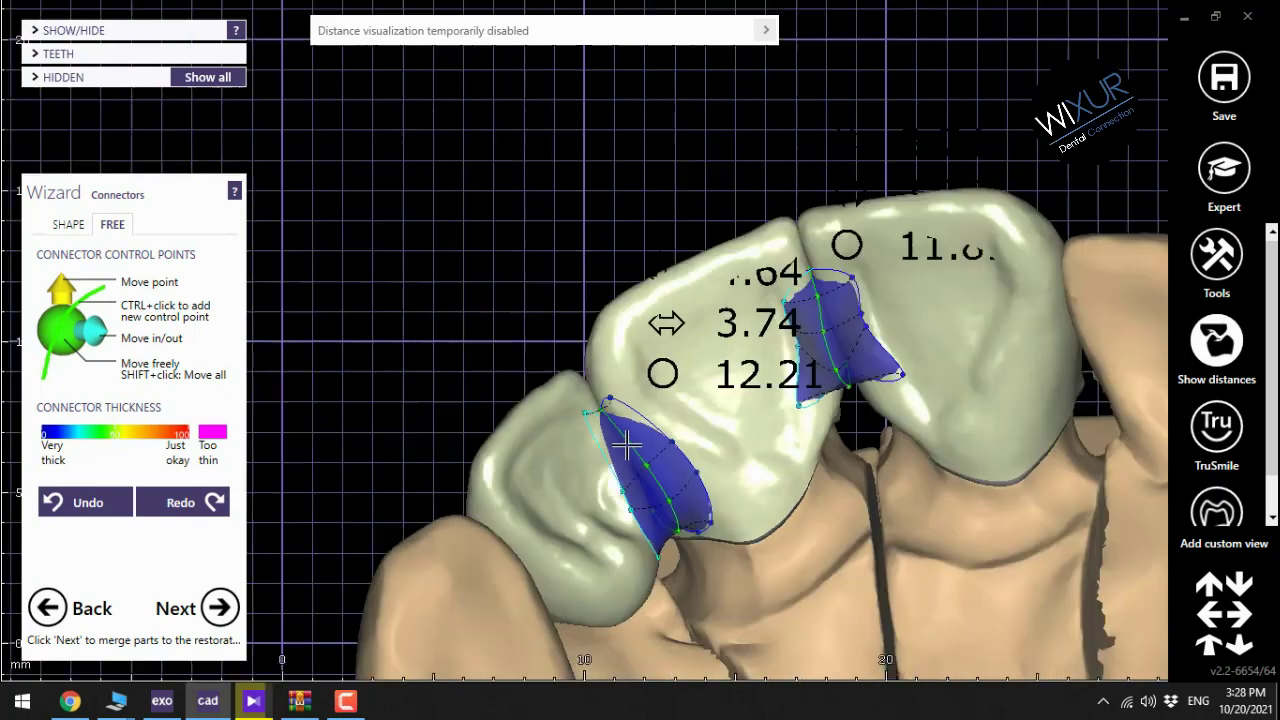
# - Extend the connector between teeth 11 and 21 towards the gingiva by moving the lower control points on both teeth
pyautogui.moveTo(781, 421); pyautogui.dragTo(726, 481, button='middle')
pyautogui.scroll(5, 726, 483)
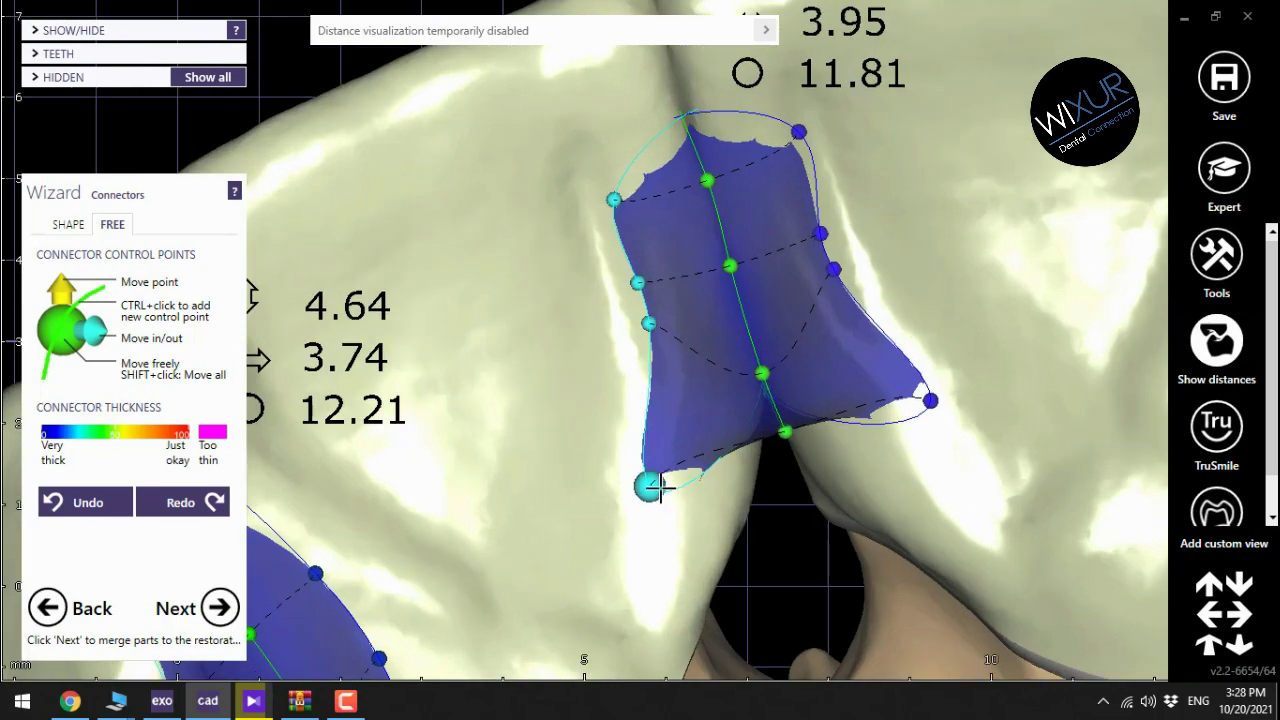
pyautogui.moveTo(649, 486); pyautogui.dragTo(671, 626)
pyautogui.moveTo(930, 400); pyautogui.dragTo(1011, 572)
pyautogui.scroll(-5, 808, 510)
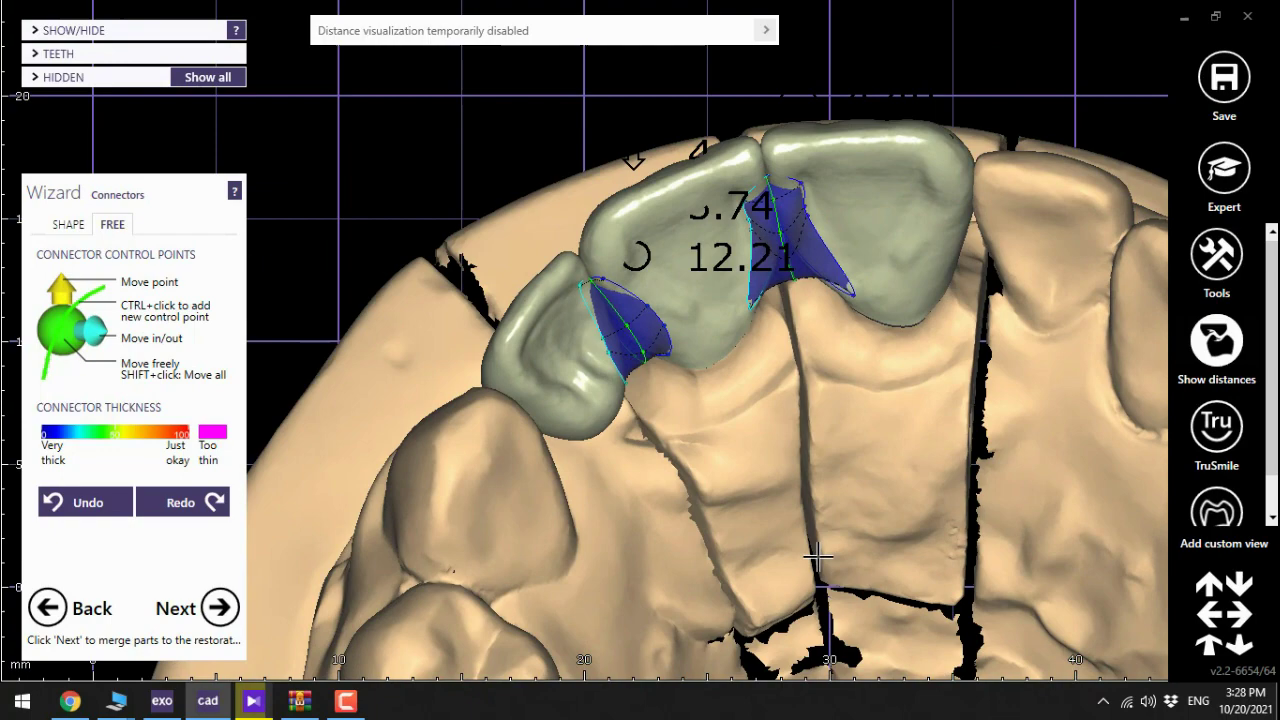
pyautogui.moveTo(818, 556); pyautogui.dragTo(771, 457, button='right')
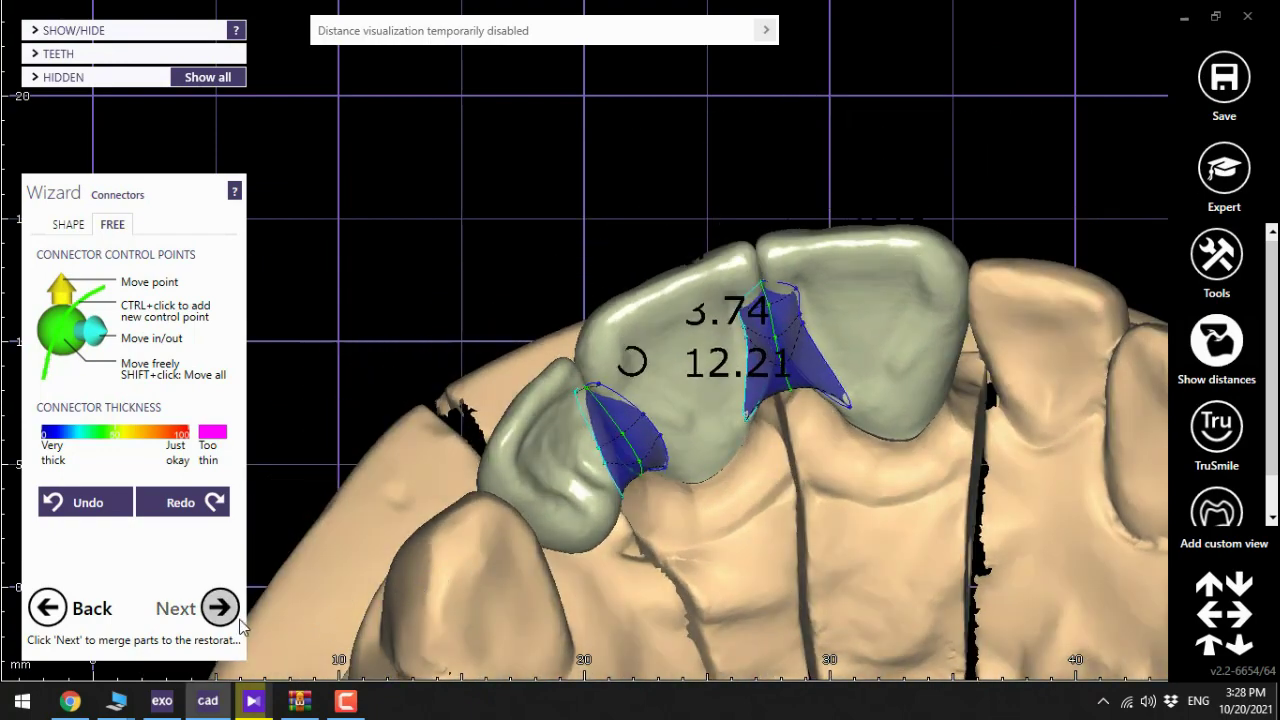
# - Merge the parts into one restoration and proceed with Free-form restorations as the next step
pyautogui.click(238, 618)
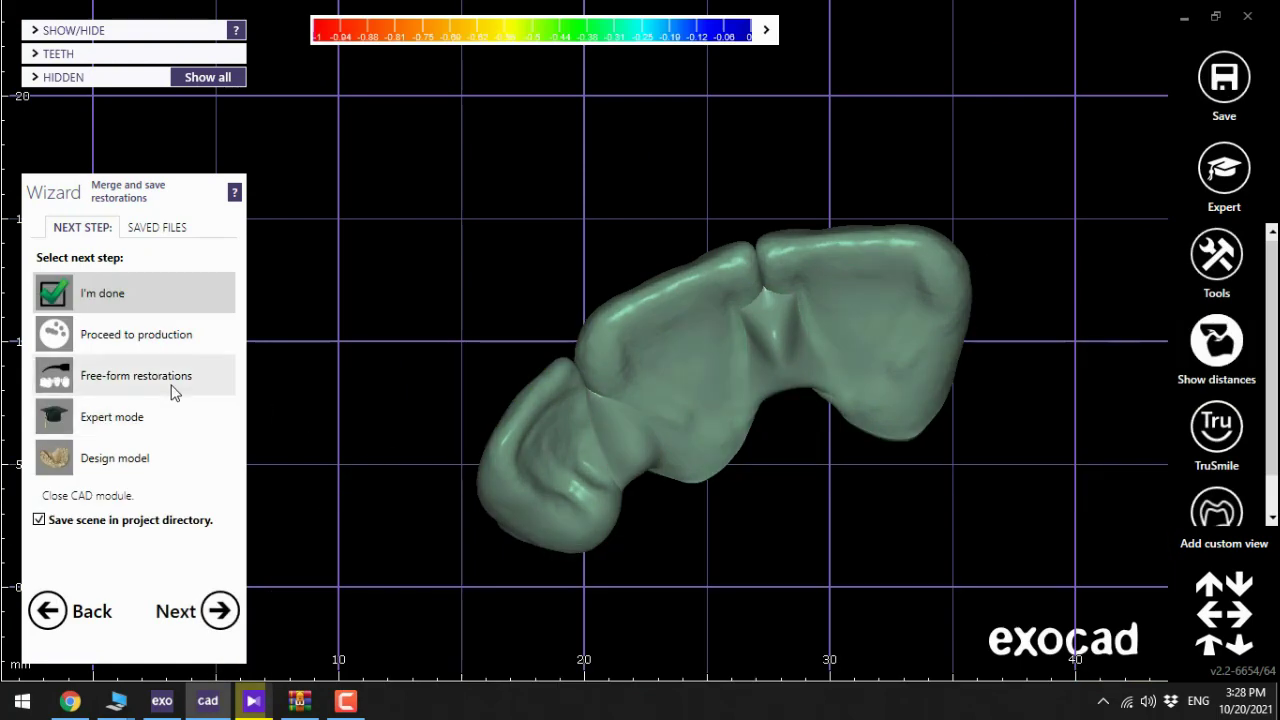
pyautogui.click(172, 392)
pyautogui.click(218, 612)
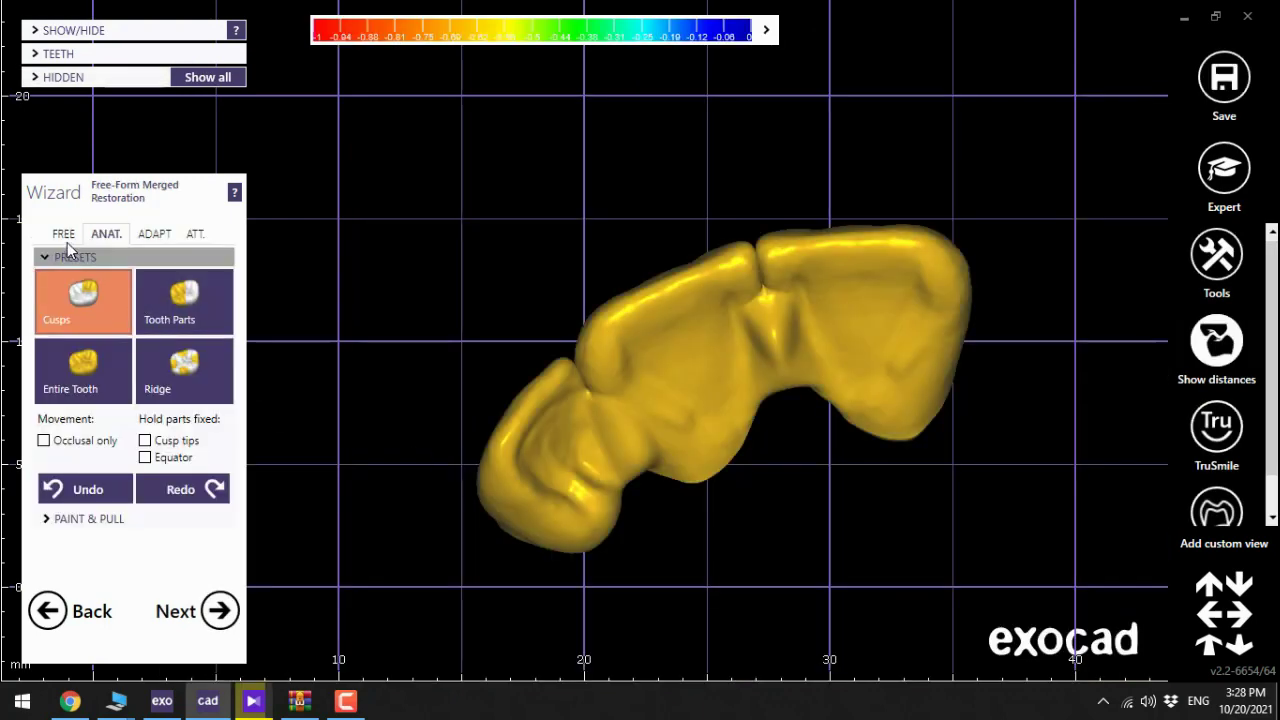
# - Smooth the palatal transitions of both connectors on the merged bridge with the free Smooth/Flatten brush
pyautogui.click(63, 233)
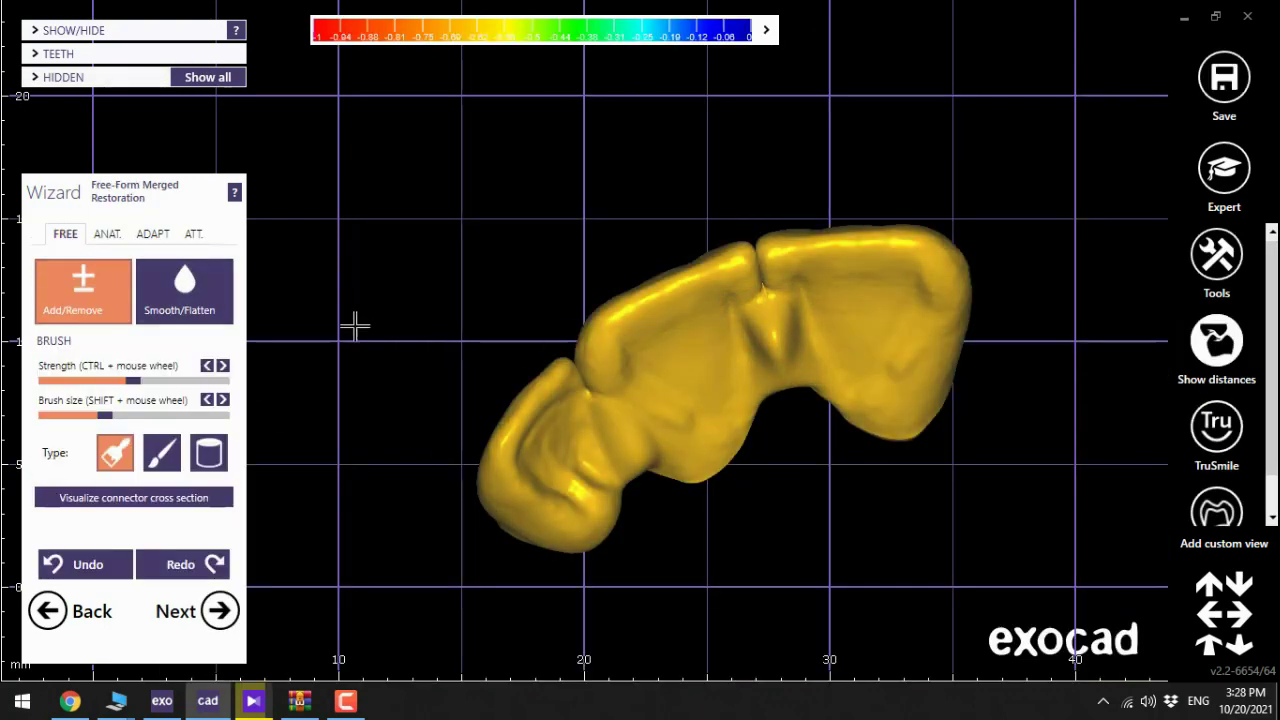
pyautogui.click(184, 290)
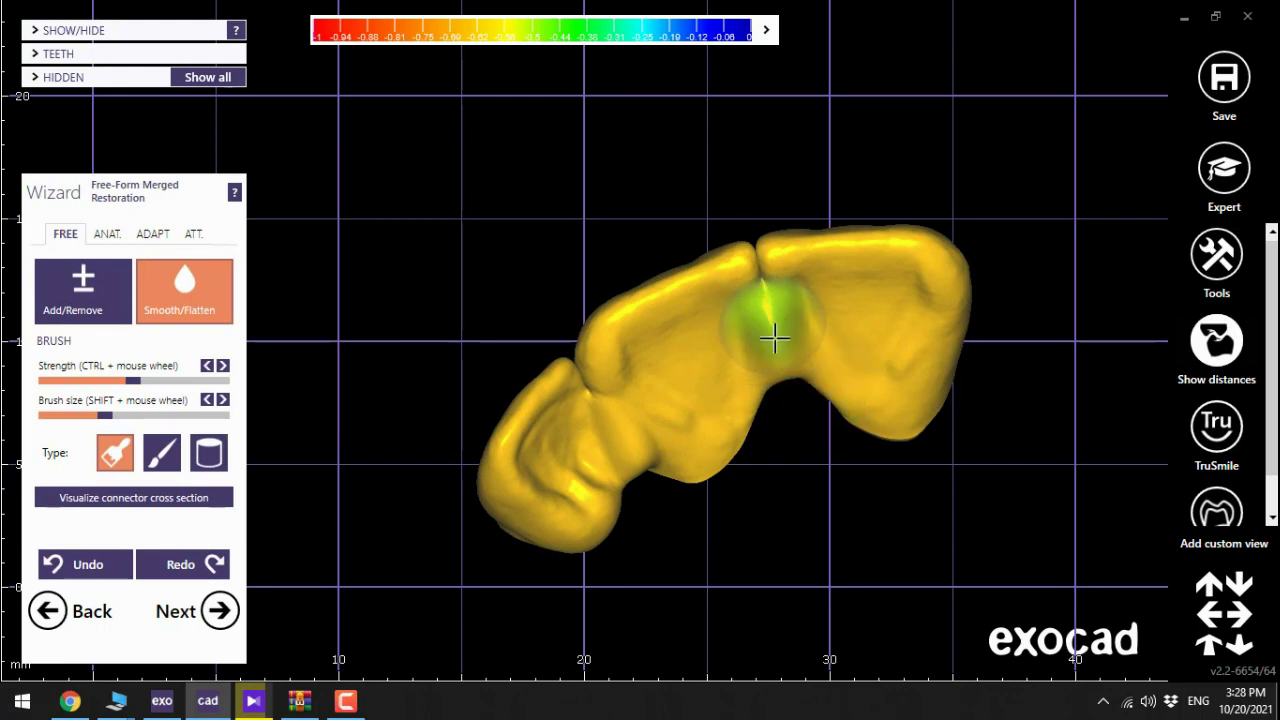
pyautogui.moveTo(748, 395); pyautogui.dragTo(789, 372, button='right')
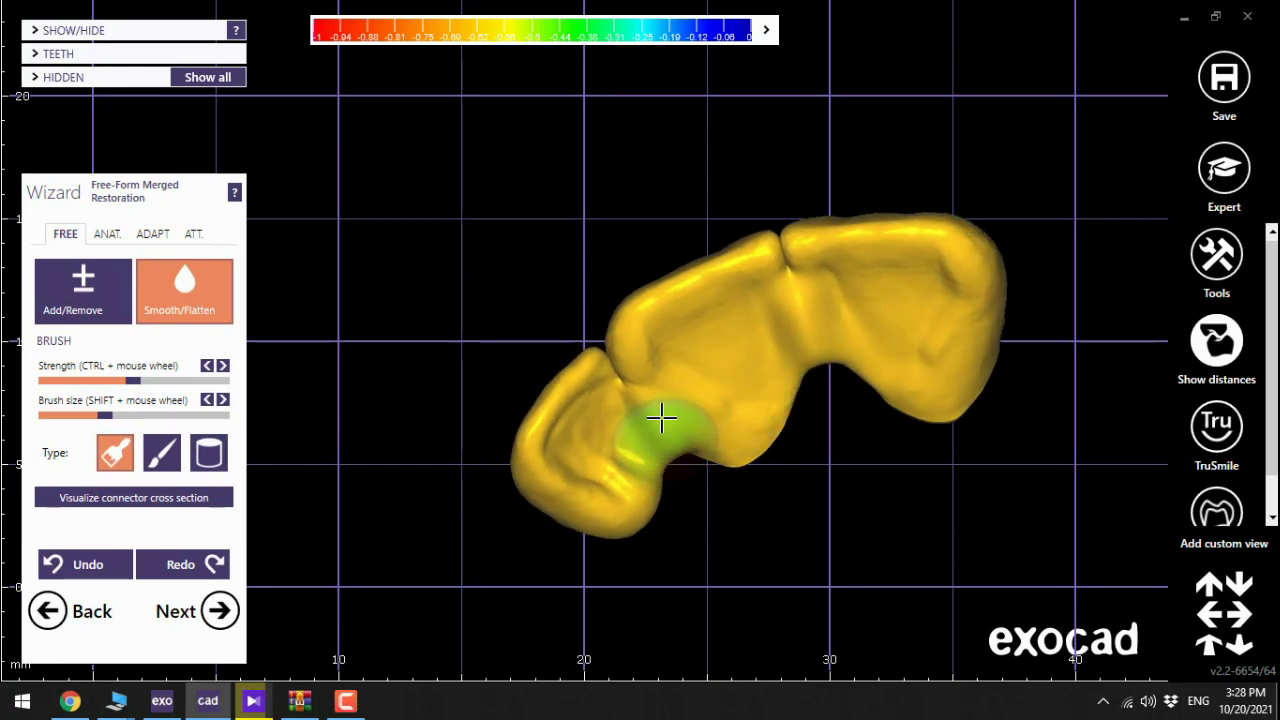
# - Show the antagonists and jaw scans again and examine the merged bridge from the front
pyautogui.scroll(-5, 779, 450)
pyautogui.moveTo(779, 450); pyautogui.dragTo(691, 285, button='right')
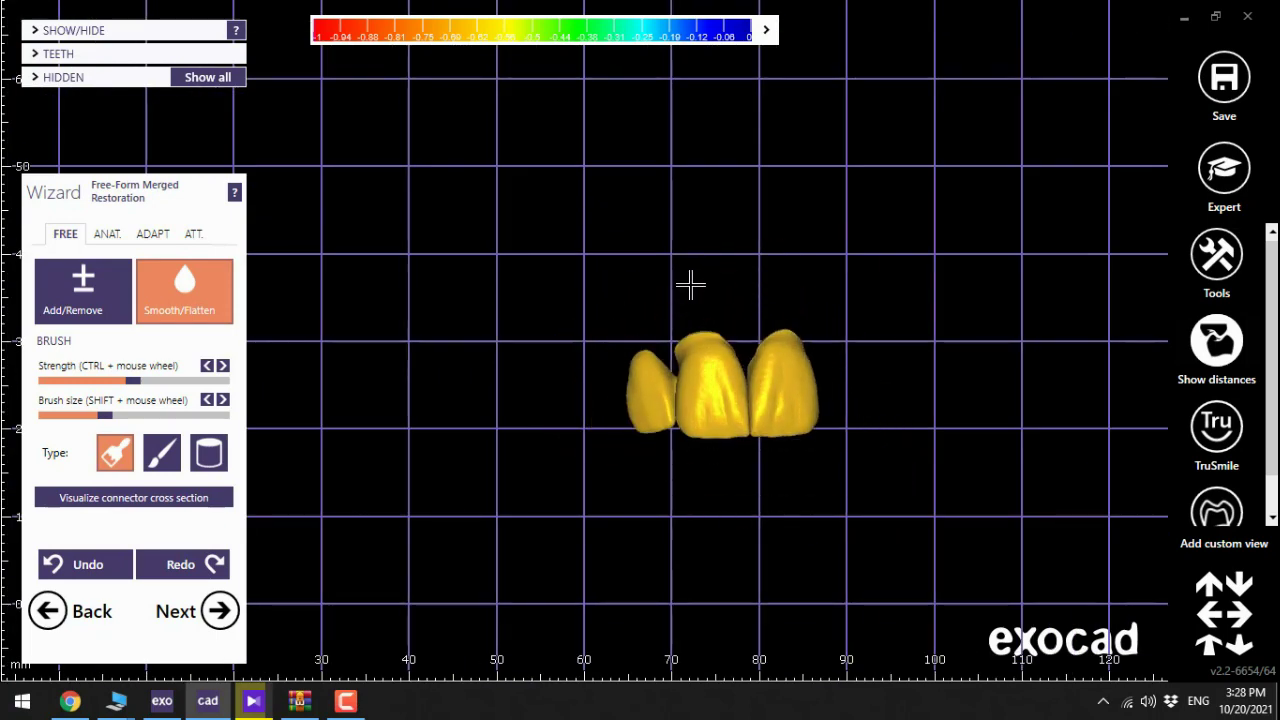
pyautogui.click(51, 52)
pyautogui.click(51, 74)
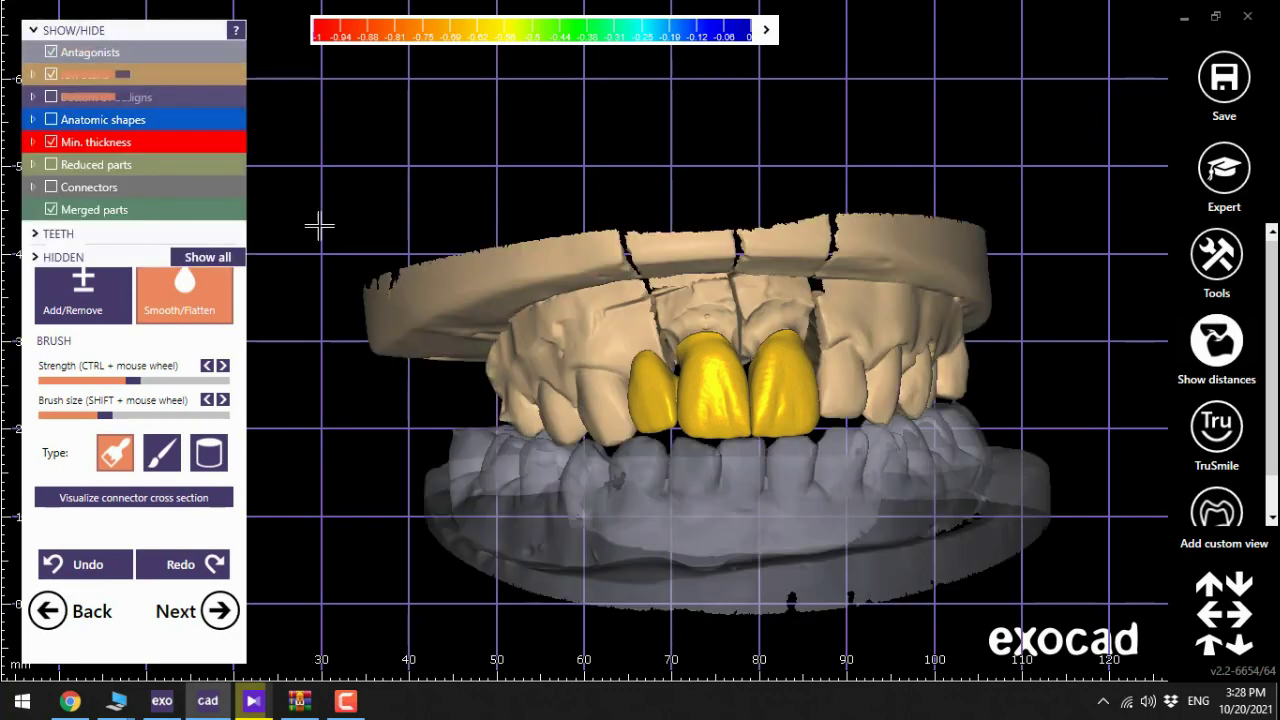
pyautogui.moveTo(618, 305); pyautogui.dragTo(651, 270, button='right')
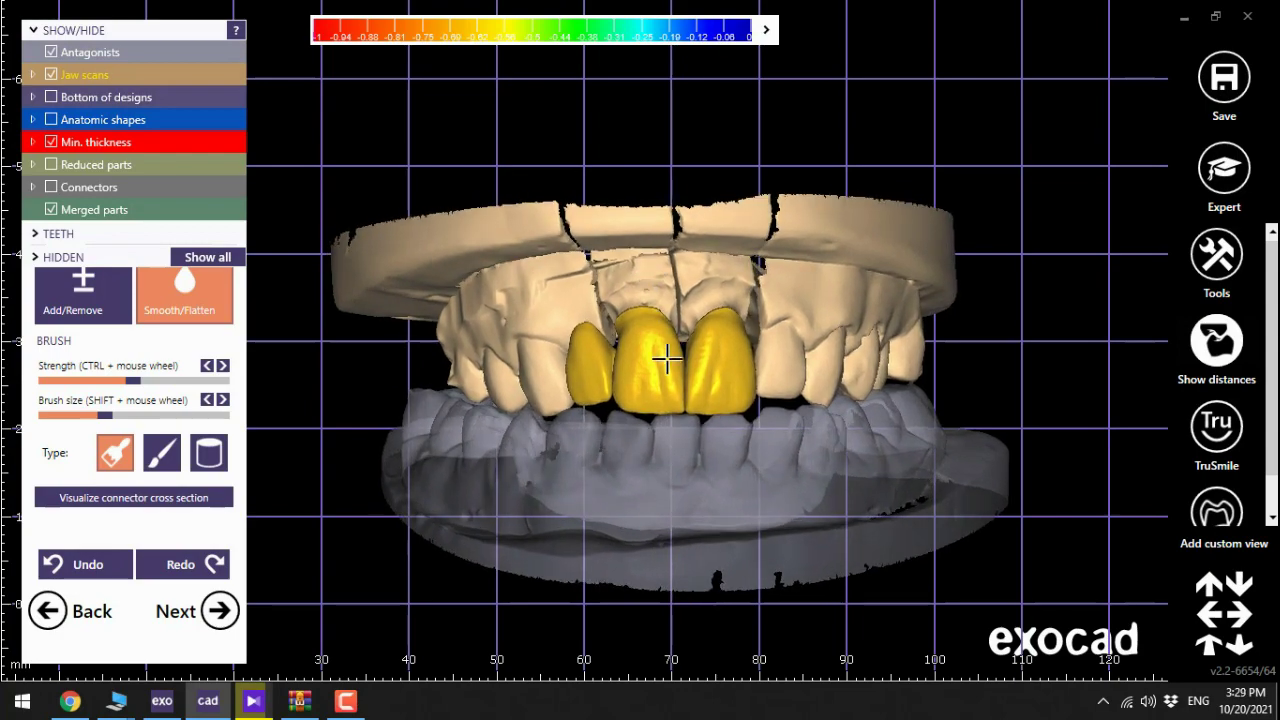
pyautogui.scroll(3, 669, 369)
pyautogui.scroll(-1, 697, 327)
pyautogui.scroll(-3, 697, 327)
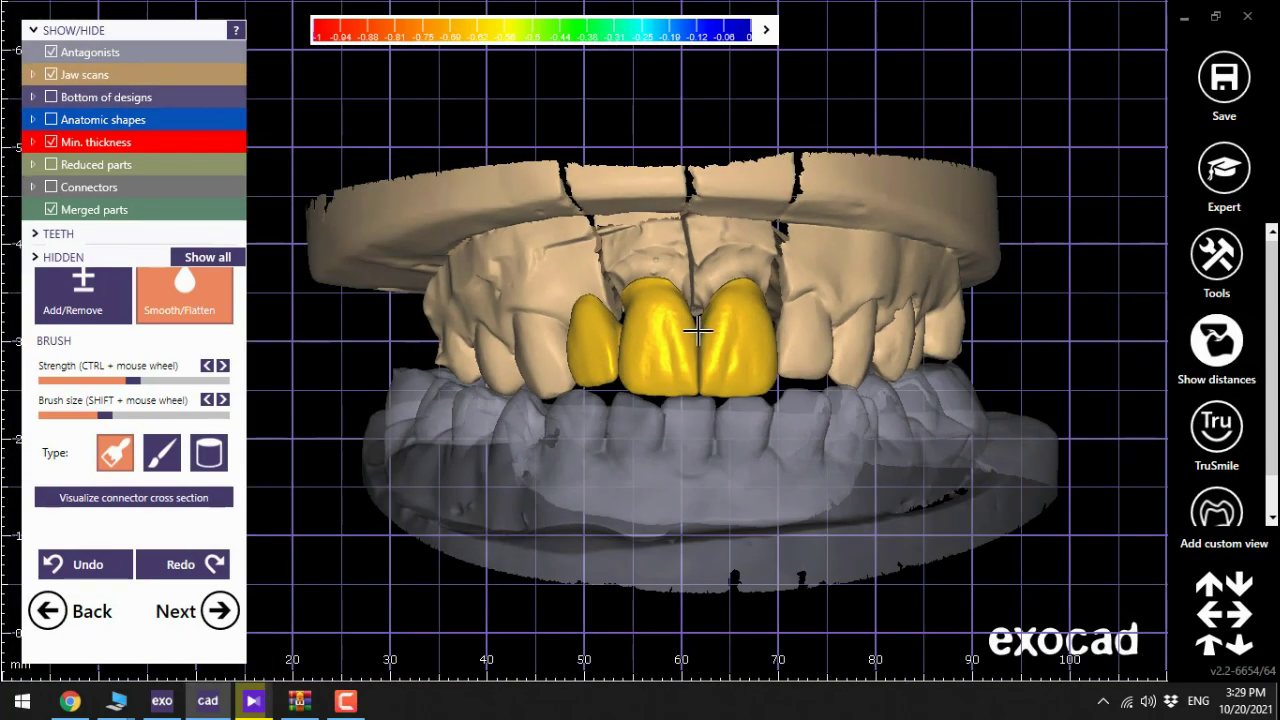